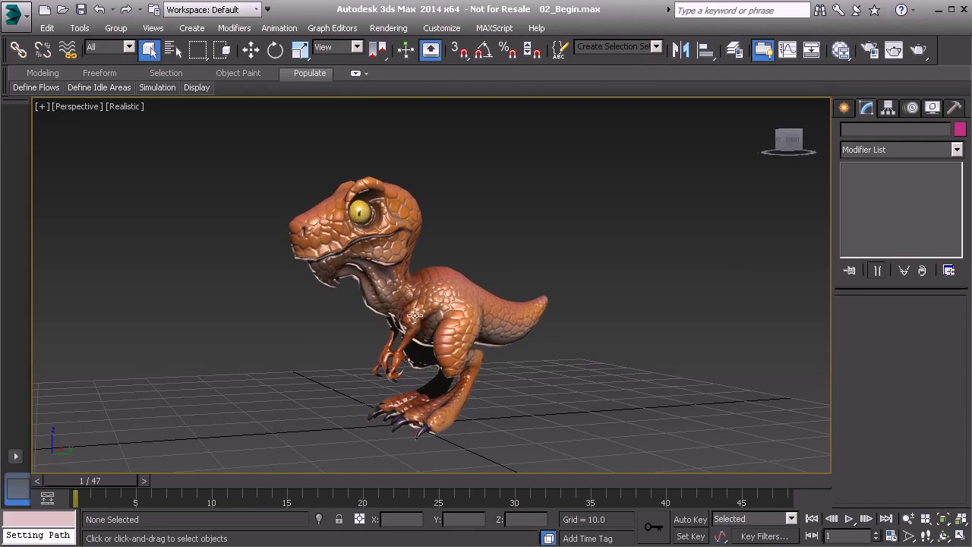
Step: Orbit the shaded T-rex perspective slightly and switch to the four-viewport layout
{"action": "middle_click_drag", "start_coordinate": [386, 285], "coordinate": [380, 288], "text": "alt"}
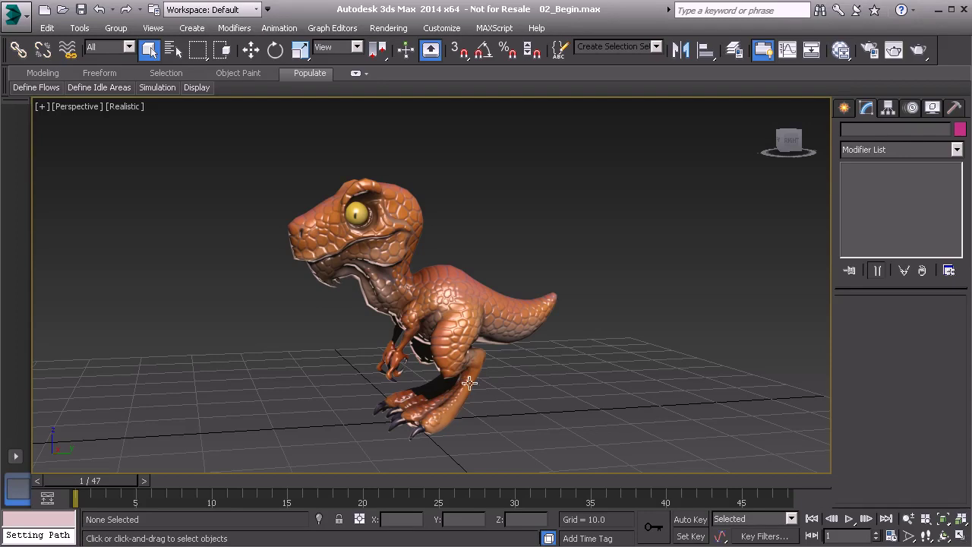
{"action": "middle_click_drag", "start_coordinate": [461, 322], "coordinate": [466, 287], "text": "alt"}
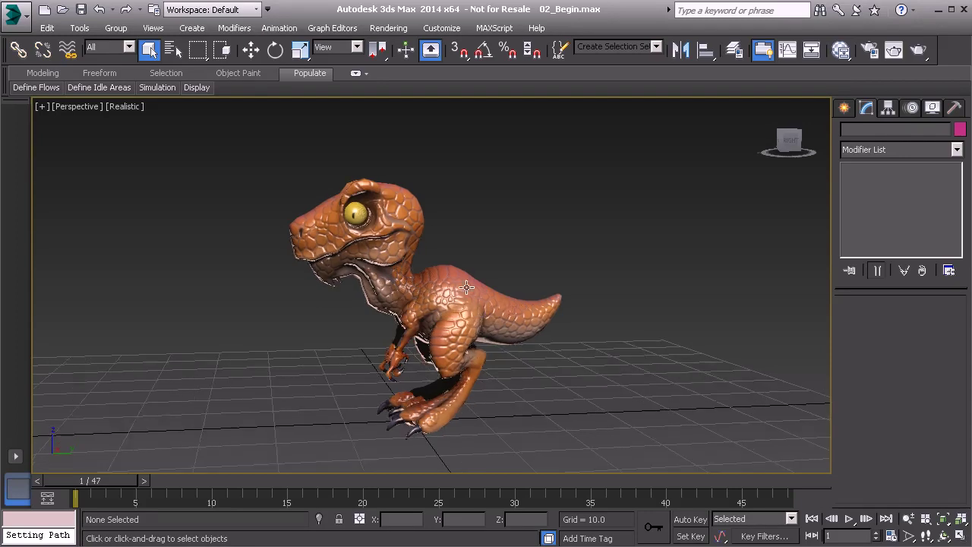
{"action": "key", "text": "alt+w"}
Step: Maximize the Left viewport and start Create Bones from Animation > Bone Tools
{"action": "left_click", "coordinate": [358, 400]}
{"action": "key", "text": "alt+w"}
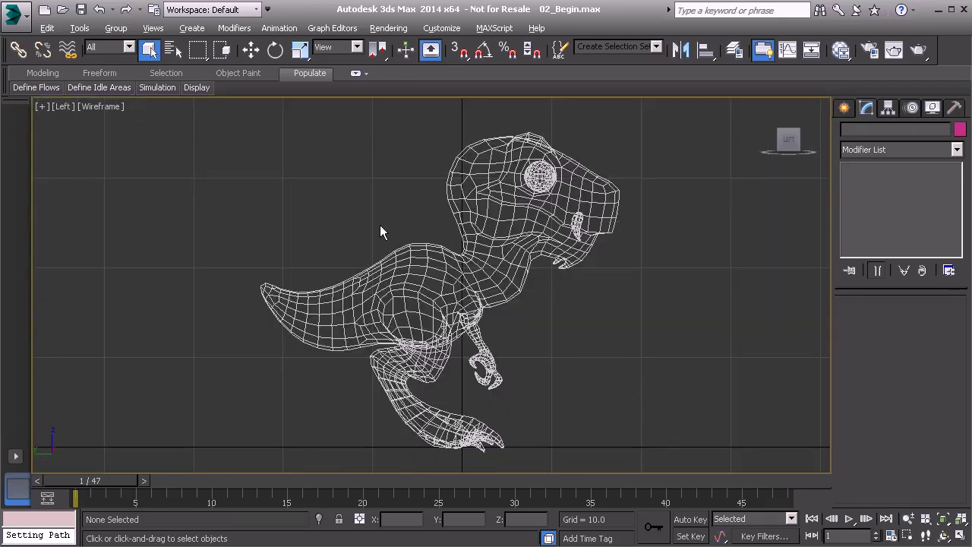
{"action": "middle_click_drag", "start_coordinate": [369, 219], "coordinate": [299, 206]}
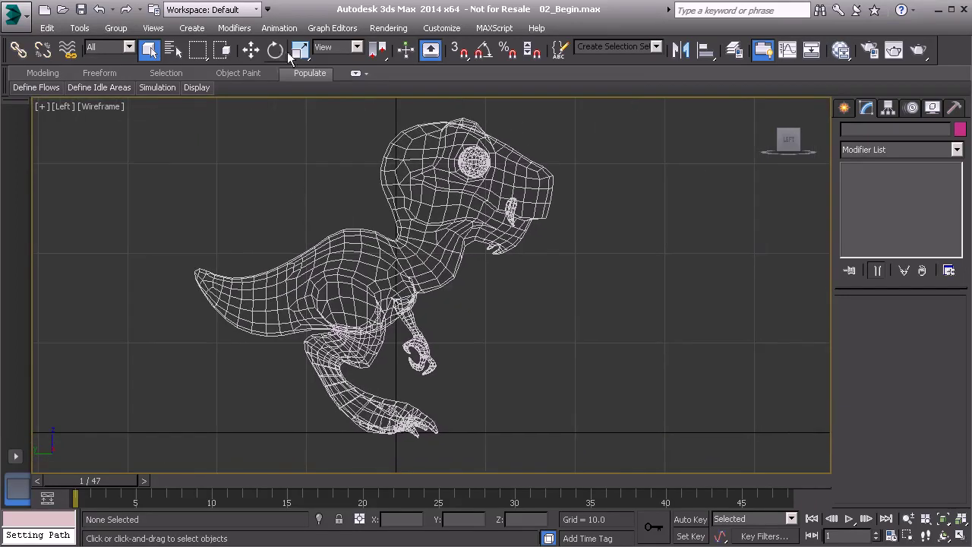
{"action": "left_click", "coordinate": [278, 27]}
{"action": "left_click", "coordinate": [296, 293]}
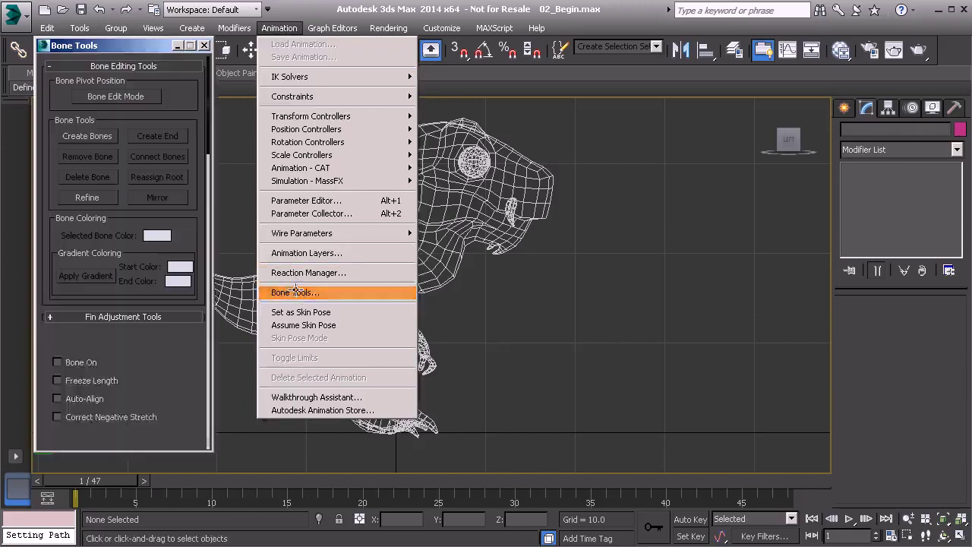
{"action": "left_click", "coordinate": [89, 135]}
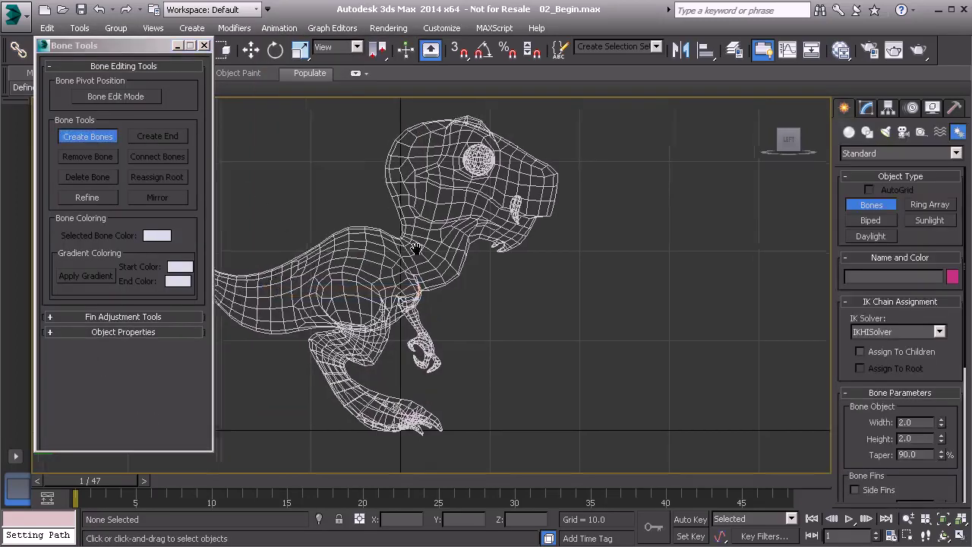
Step: Zoom to the leg and place joints at hip, knee, foot and toe tip, ending with a nub
{"action": "middle_click_drag", "start_coordinate": [416, 249], "coordinate": [416, 237]}
{"action": "scroll", "coordinate": [416, 228], "scroll_direction": "up", "scroll_amount": 4}
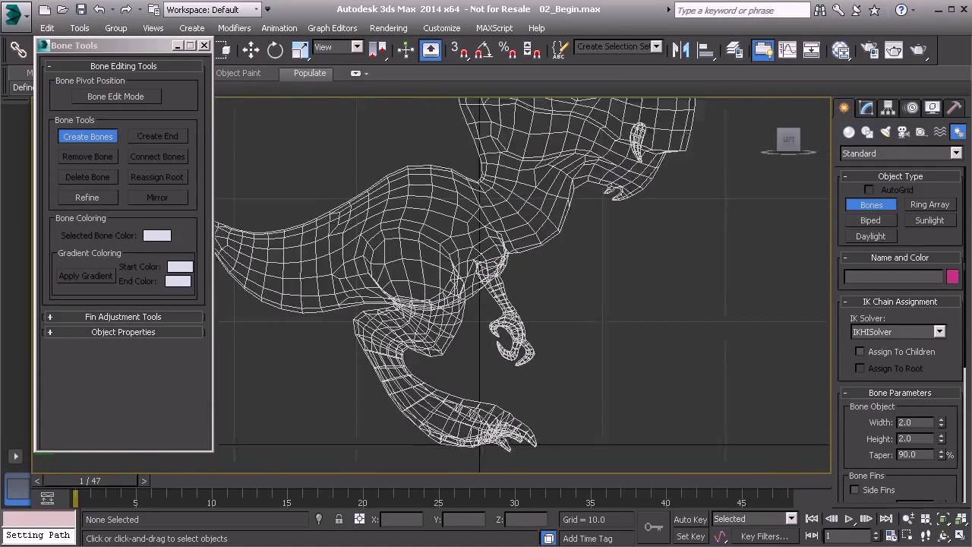
{"action": "middle_click_drag", "start_coordinate": [416, 198], "coordinate": [424, 216]}
{"action": "left_click", "coordinate": [424, 205]}
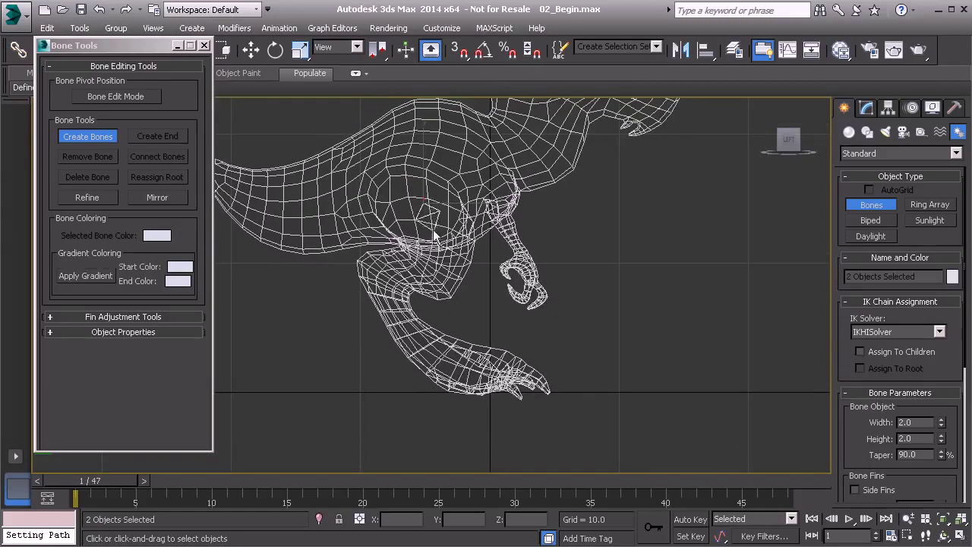
{"action": "left_click", "coordinate": [439, 289]}
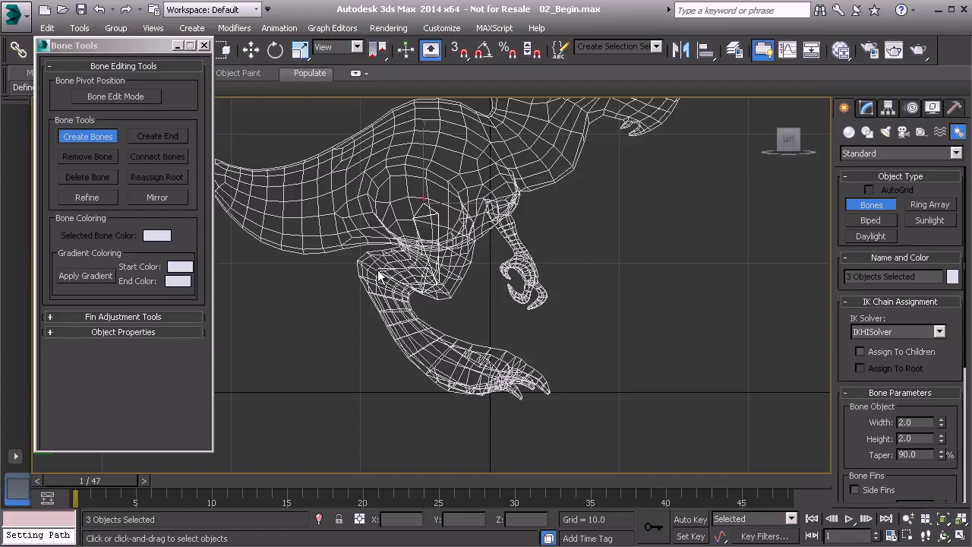
{"action": "left_click", "coordinate": [440, 364]}
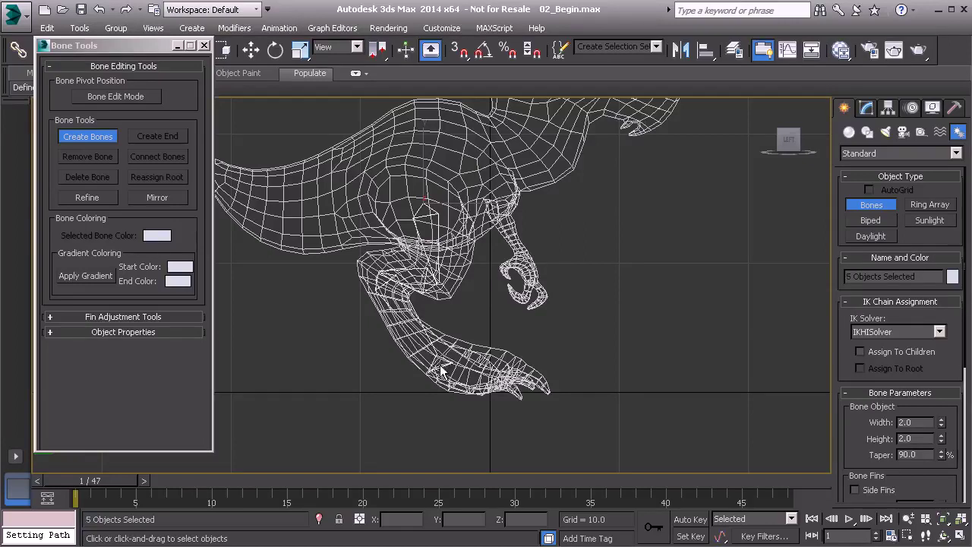
{"action": "left_click", "coordinate": [551, 398]}
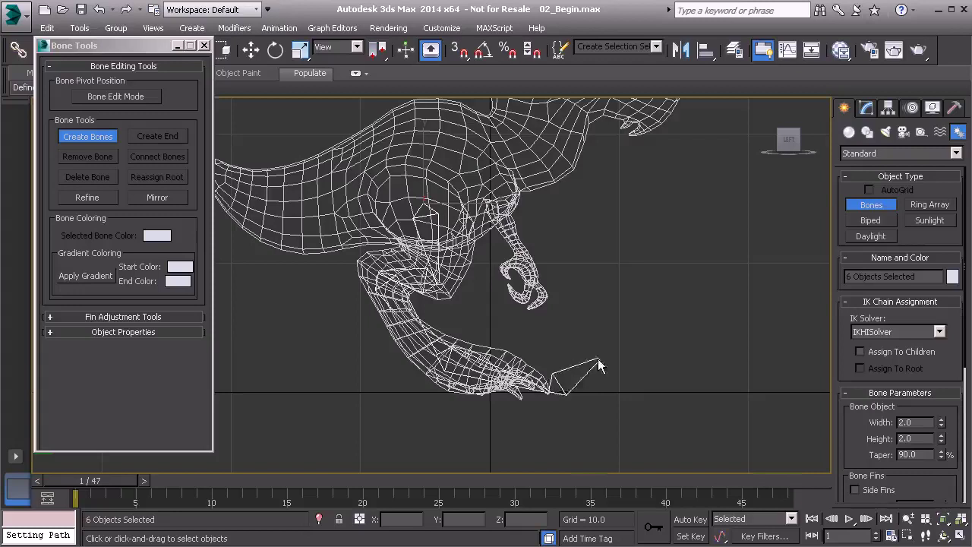
{"action": "right_click", "coordinate": [613, 384]}
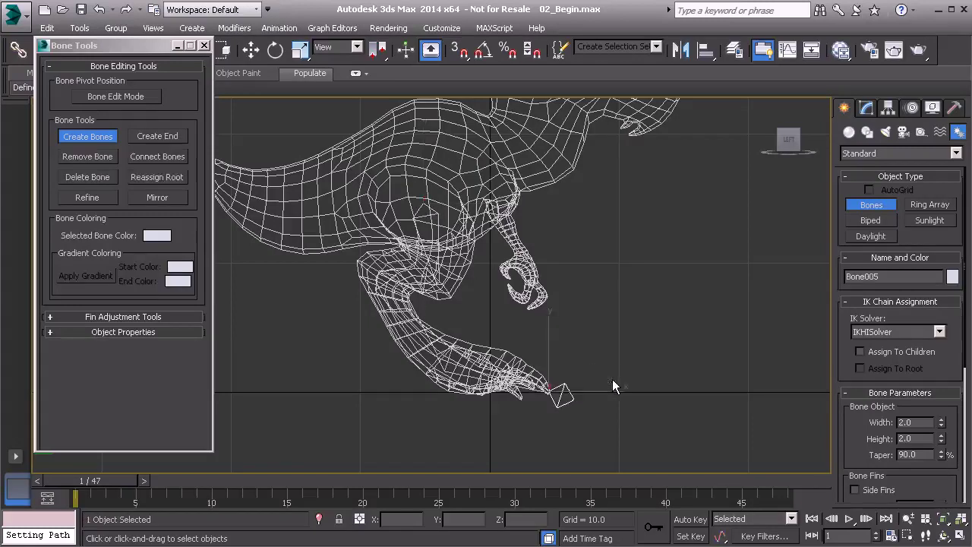
Step: Exit bone creation and maximize the Perspective viewport, orbiting toward the dinosaur's front
{"action": "right_click", "coordinate": [557, 324]}
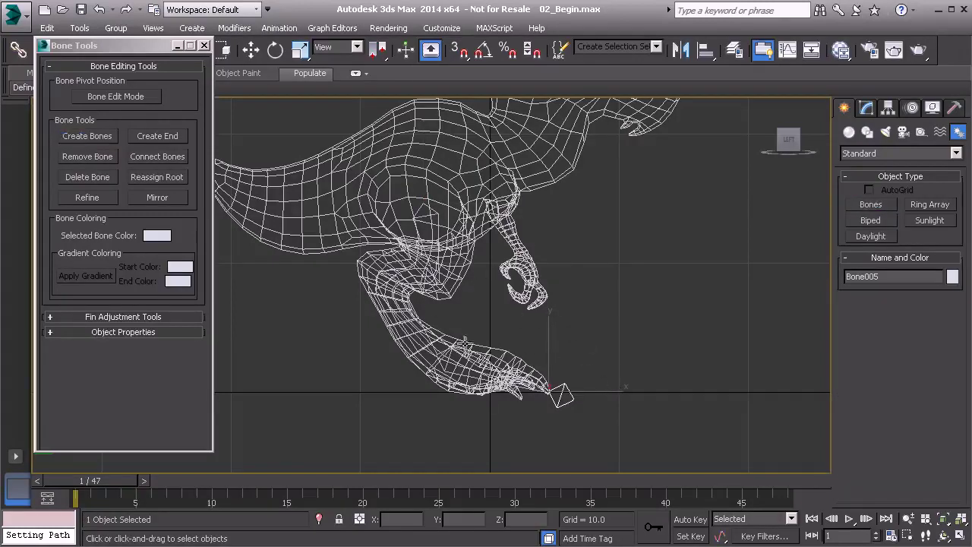
{"action": "middle_click_drag", "start_coordinate": [451, 316], "coordinate": [445, 323]}
{"action": "key", "text": "alt+w"}
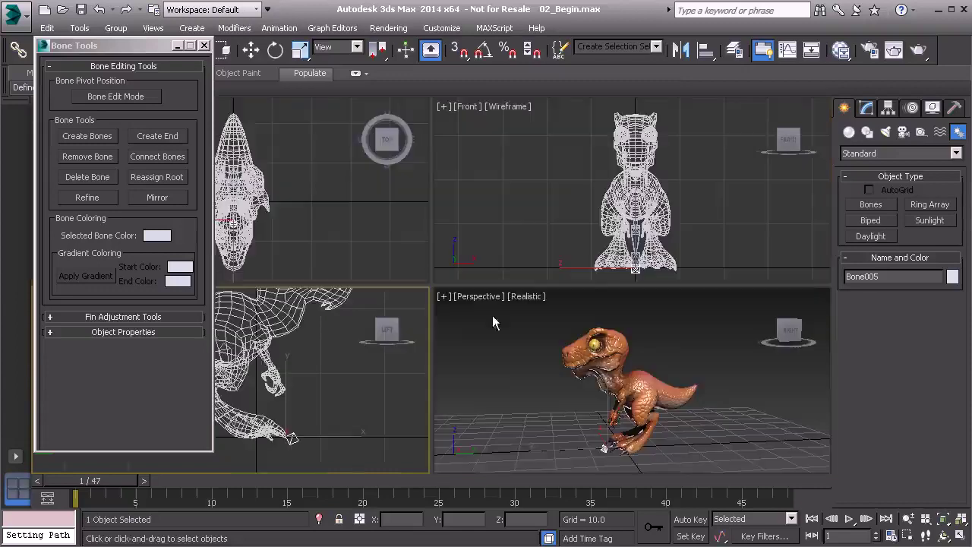
{"action": "right_click", "coordinate": [663, 327]}
{"action": "key", "text": "alt+w"}
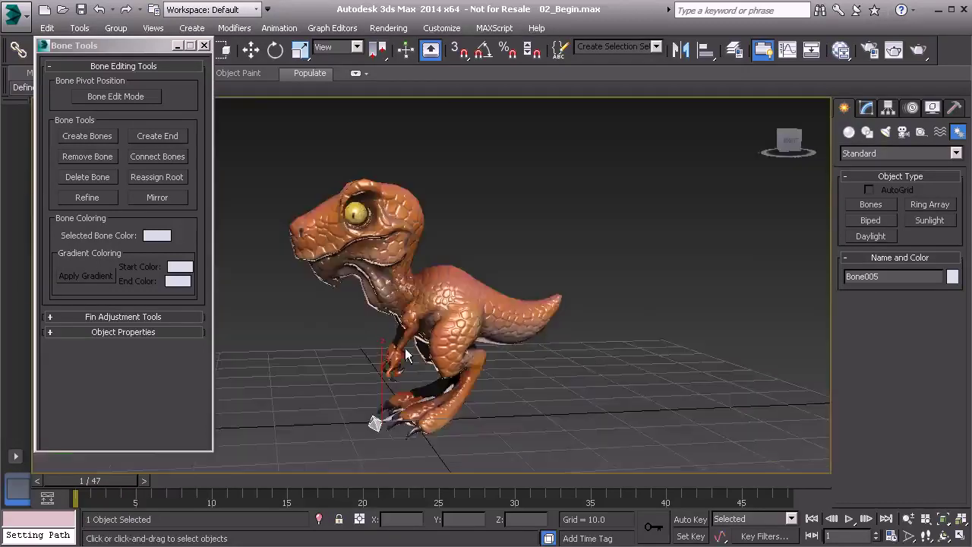
{"action": "middle_click_drag", "start_coordinate": [407, 357], "coordinate": [427, 353], "text": "alt"}
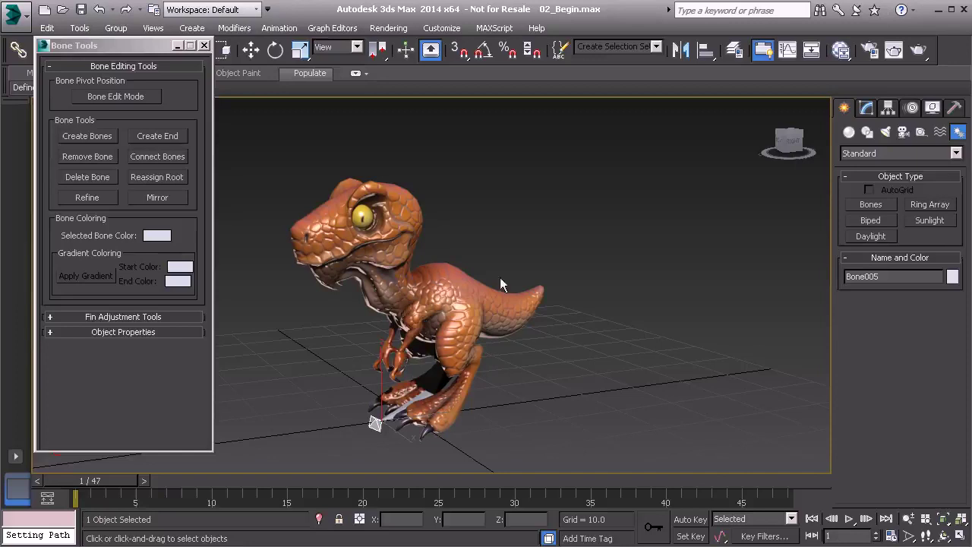
Step: Close the Bone Tools floater and orbit around the dinosaur
{"action": "left_click", "coordinate": [203, 46]}
{"action": "middle_click_drag", "start_coordinate": [407, 354], "coordinate": [427, 354], "text": "alt"}
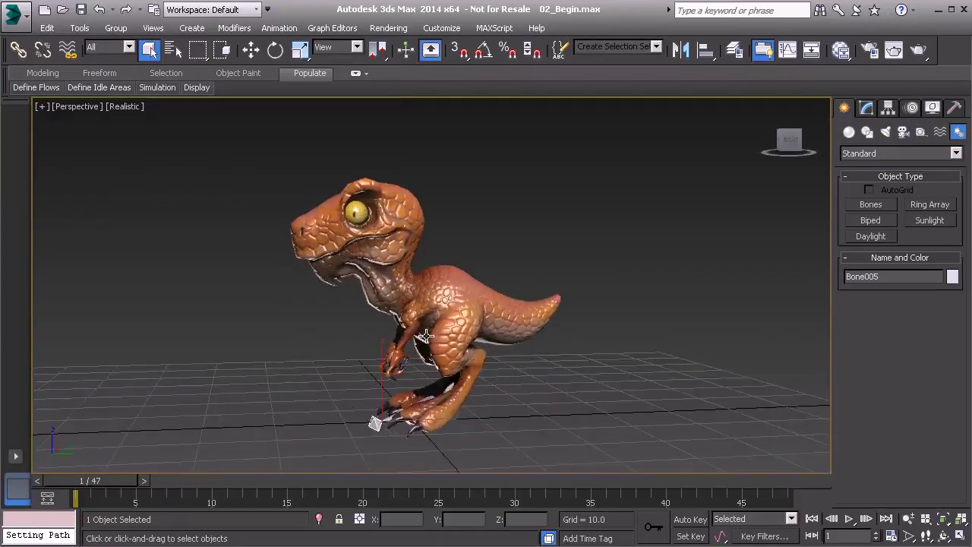
{"action": "middle_click_drag", "start_coordinate": [390, 327], "coordinate": [410, 331], "text": "alt"}
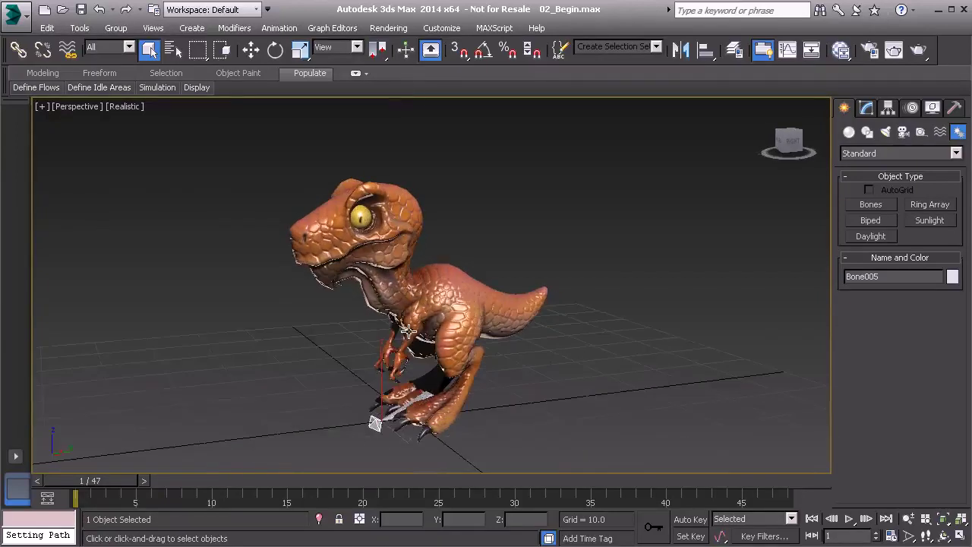
Step: Open the Layer Manager, hide all geometry, and select the whole leg bone chain
{"action": "left_click", "coordinate": [80, 28]}
{"action": "left_click", "coordinate": [106, 146]}
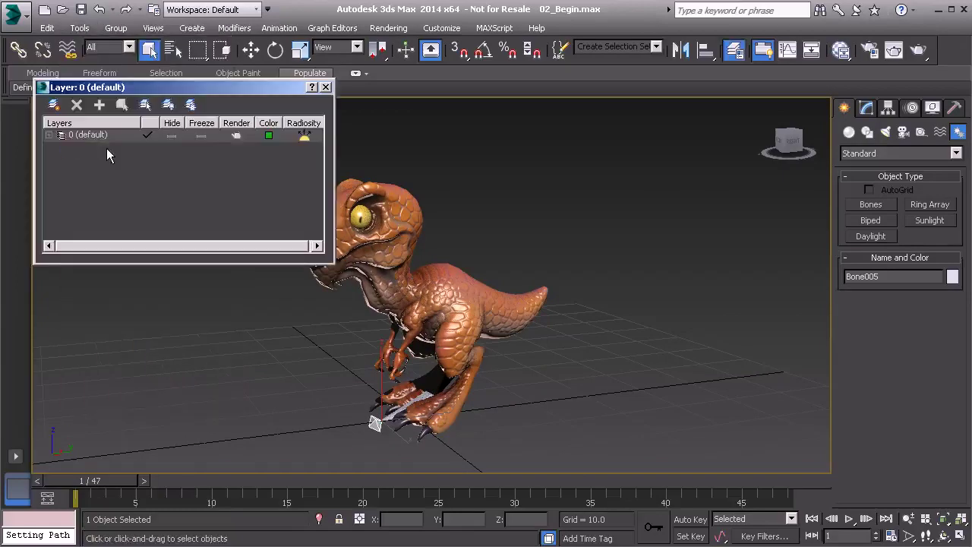
{"action": "middle_click_drag", "start_coordinate": [463, 261], "coordinate": [534, 251], "text": "alt"}
{"action": "left_click", "coordinate": [934, 108]}
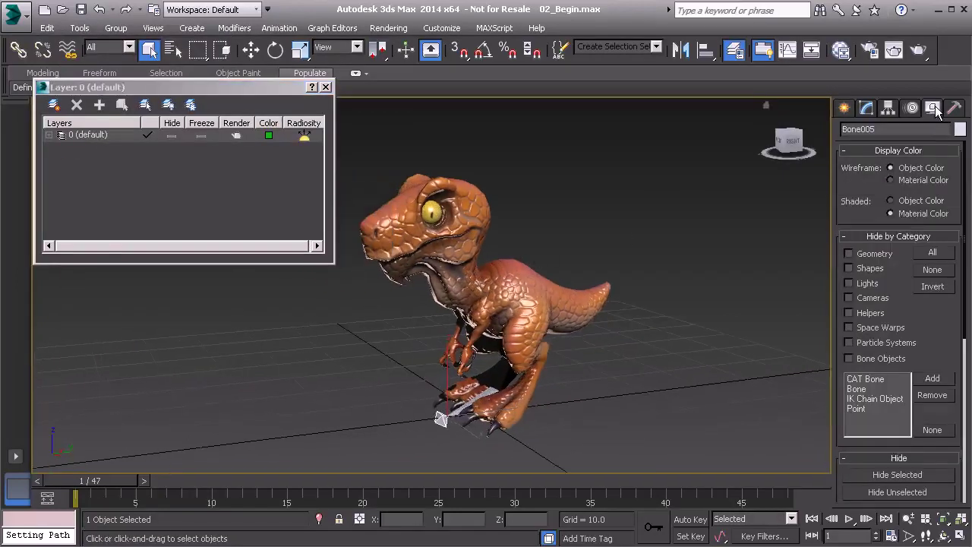
{"action": "left_click", "coordinate": [863, 252]}
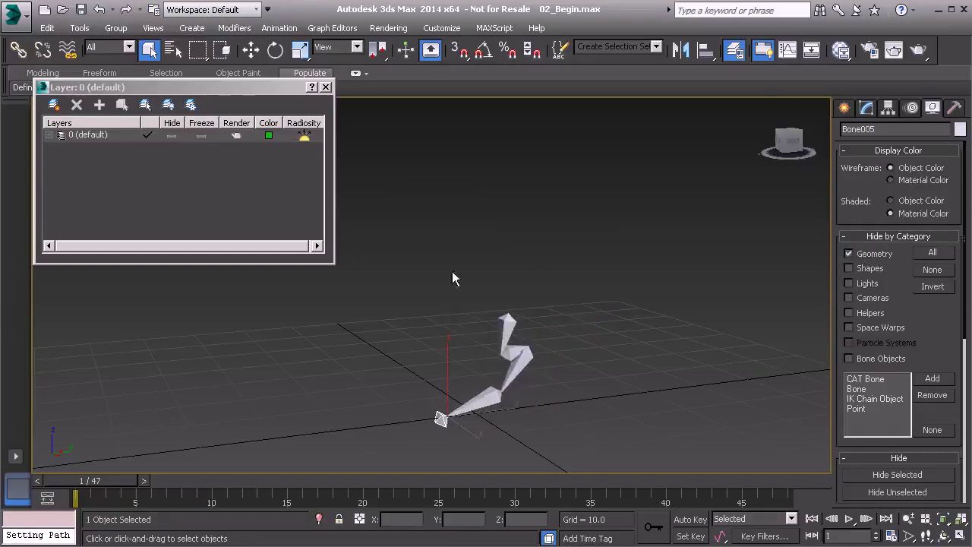
{"action": "left_click_drag", "start_coordinate": [406, 243], "coordinate": [580, 459]}
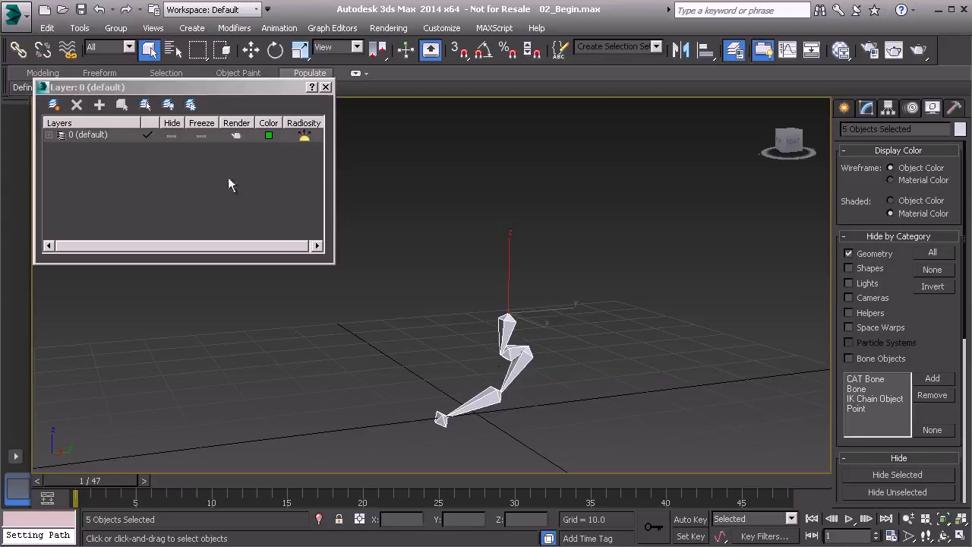
Step: Create a new layer from the selected bones and rename it Skeleton
{"action": "left_click", "coordinate": [53, 106]}
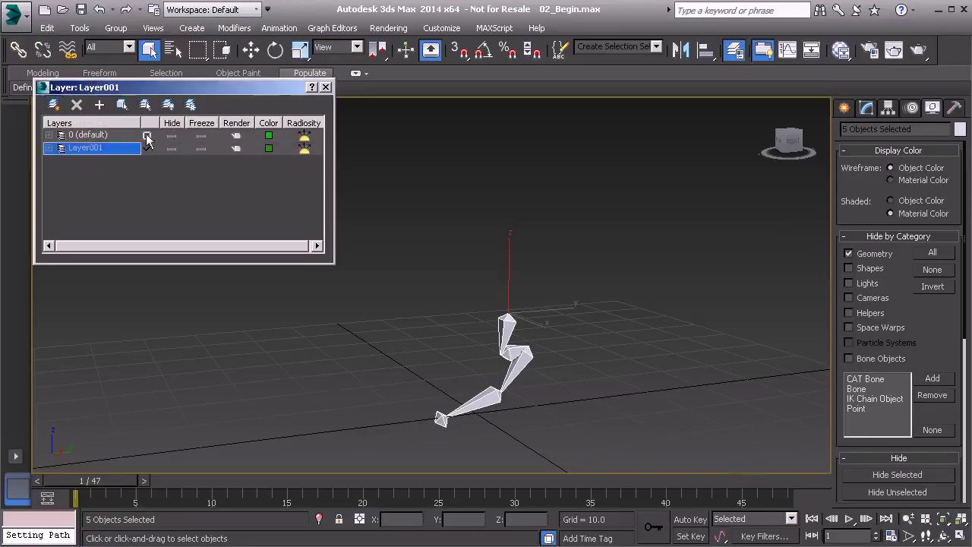
{"action": "left_click", "coordinate": [147, 136]}
{"action": "double_click", "coordinate": [88, 148]}
{"action": "left_click", "coordinate": [147, 137]}
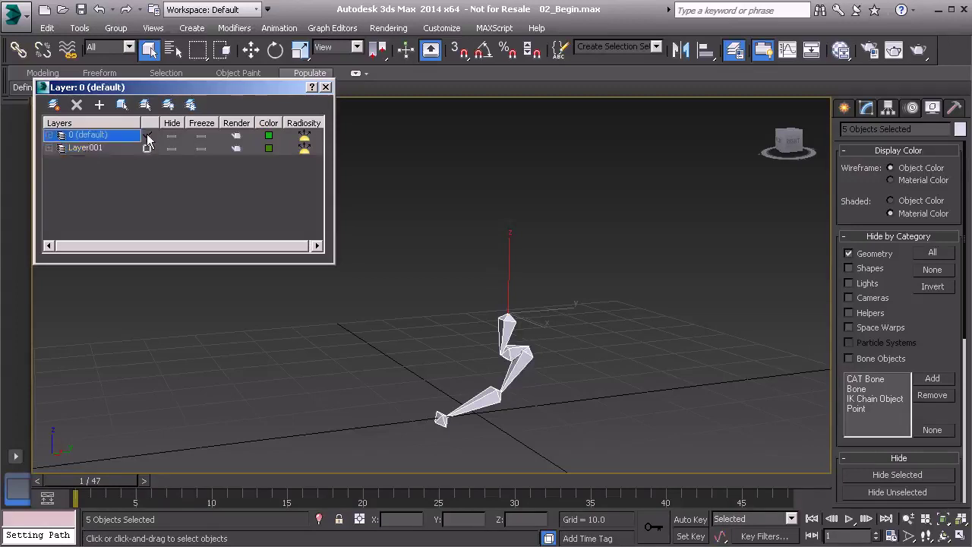
{"action": "left_click", "coordinate": [88, 149]}
{"action": "left_click", "coordinate": [88, 149]}
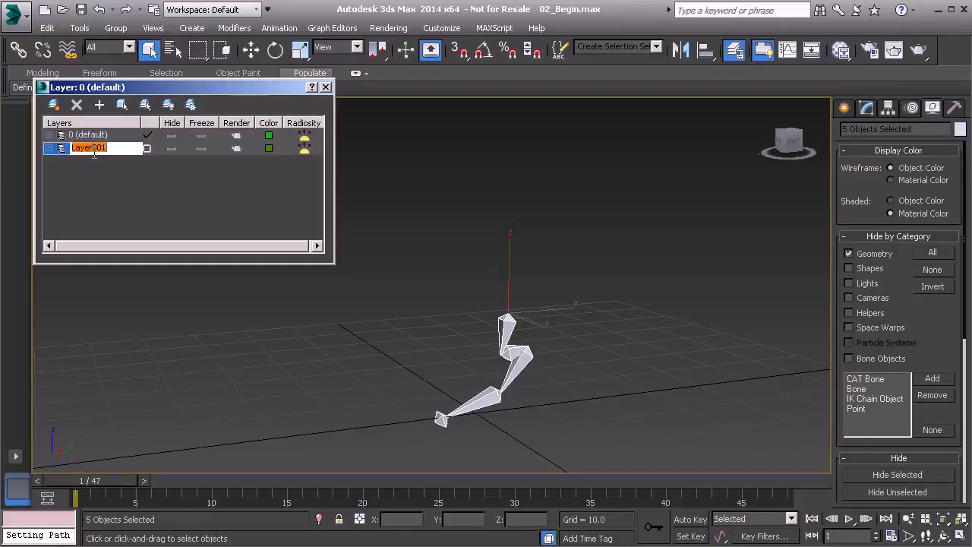
{"action": "type", "text": "Skeleto"}
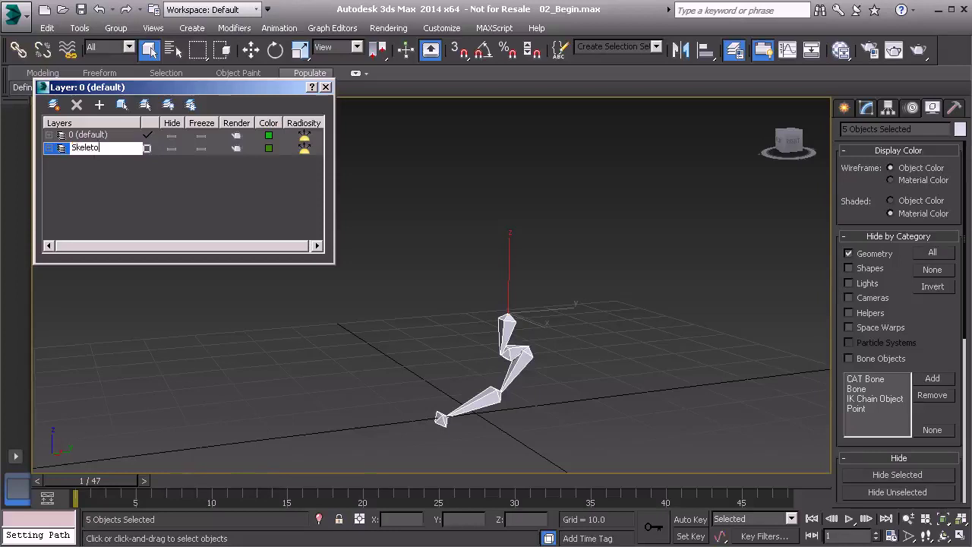
{"action": "type", "text": "n"}
{"action": "key", "text": "Return"}
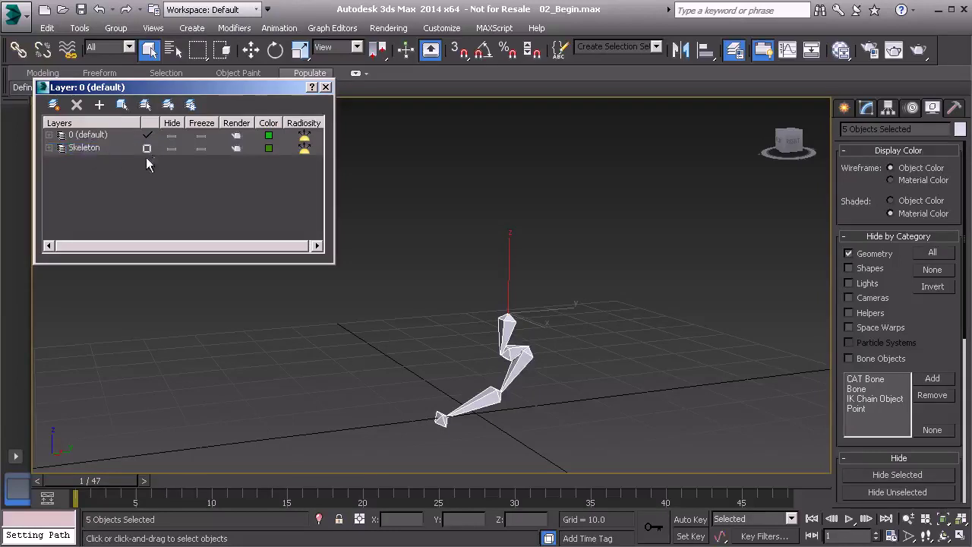
Step: Hide the Skeleton layer, show geometry again, and select the whole dinosaur model
{"action": "left_click", "coordinate": [171, 148]}
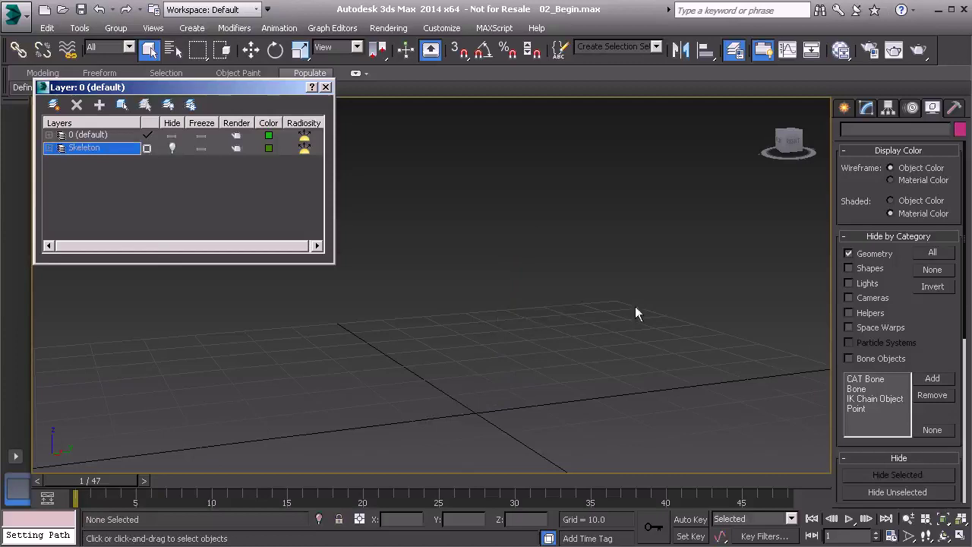
{"action": "left_click", "coordinate": [848, 253]}
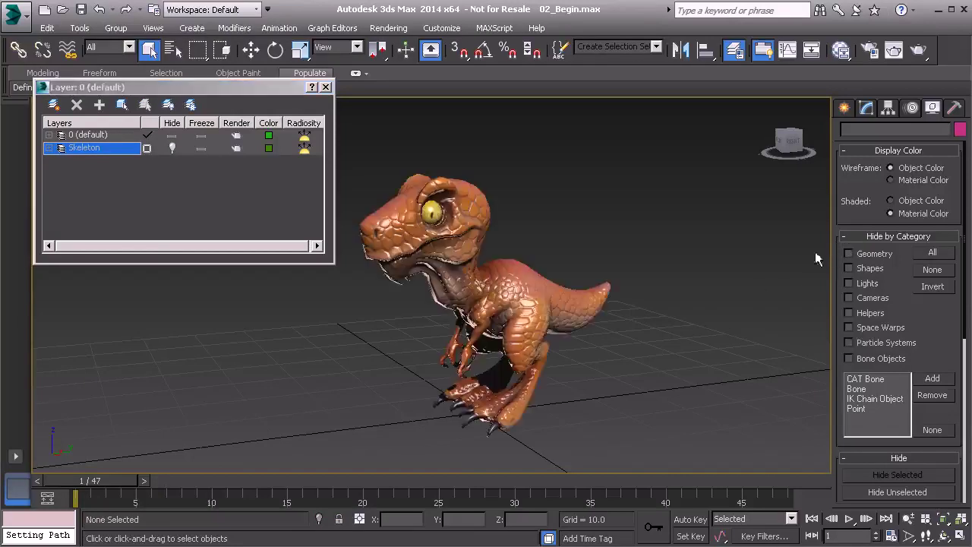
{"action": "middle_click_drag", "start_coordinate": [575, 258], "coordinate": [427, 152], "text": "alt"}
{"action": "left_click_drag", "start_coordinate": [427, 152], "coordinate": [684, 442]}
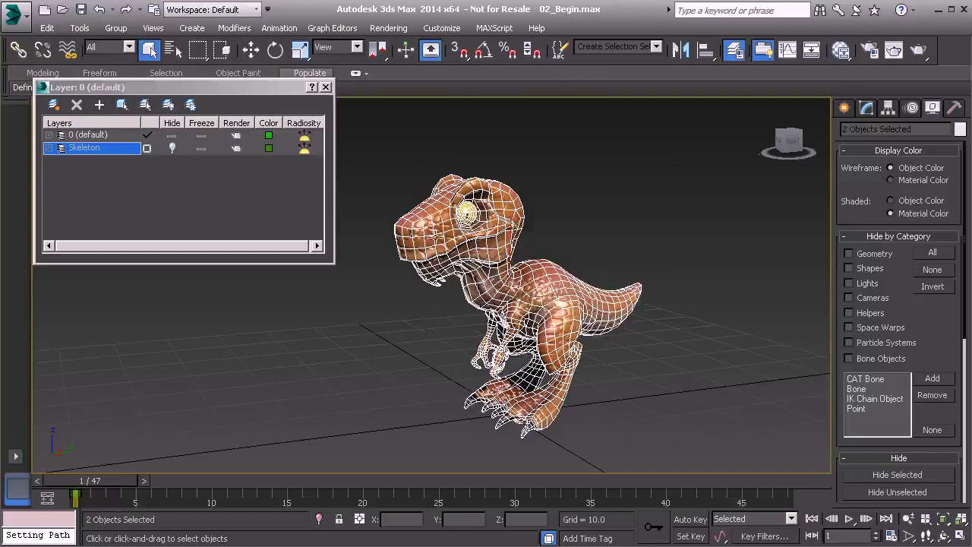
Step: Create a new layer from the selected dinosaur and rename it Model
{"action": "left_click", "coordinate": [52, 106]}
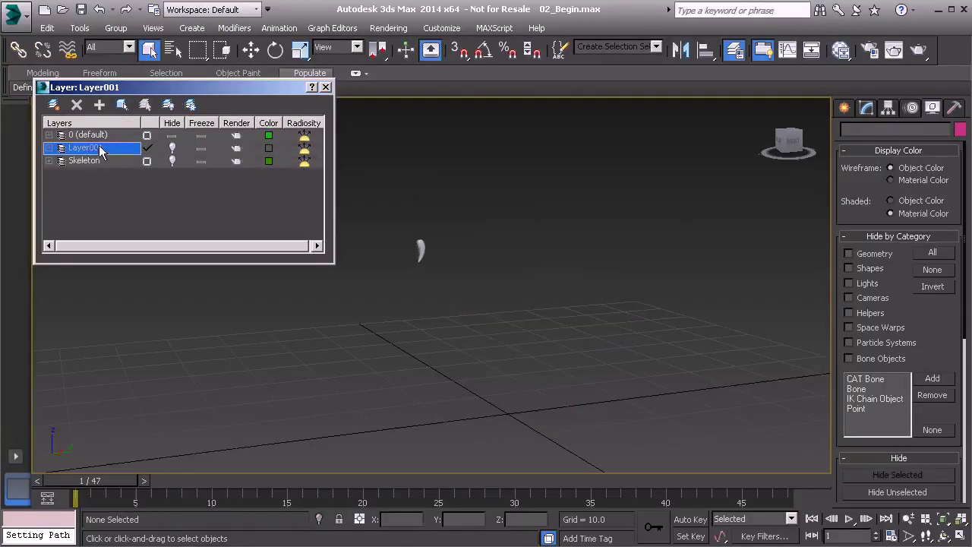
{"action": "left_click", "coordinate": [147, 135]}
{"action": "left_click", "coordinate": [89, 148]}
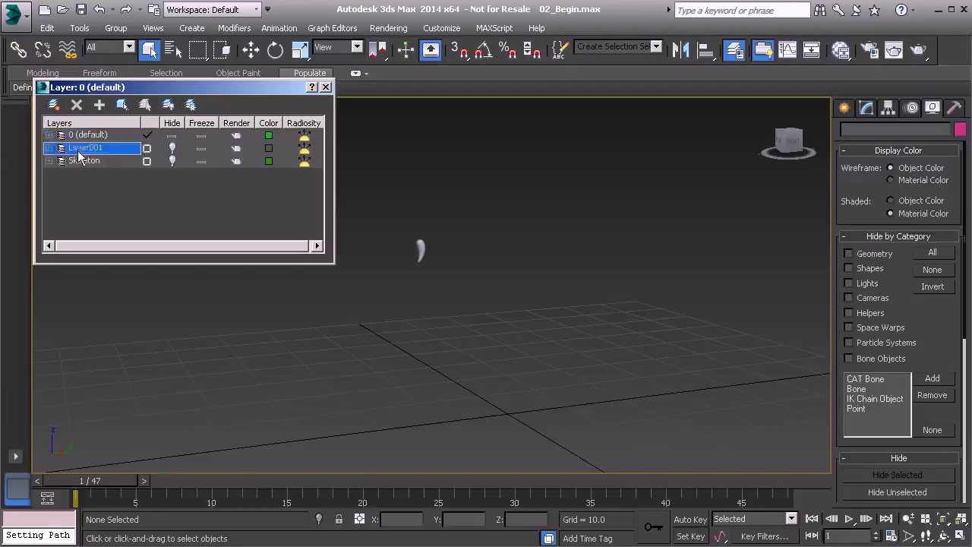
{"action": "left_click", "coordinate": [89, 148]}
{"action": "type", "text": "M"}
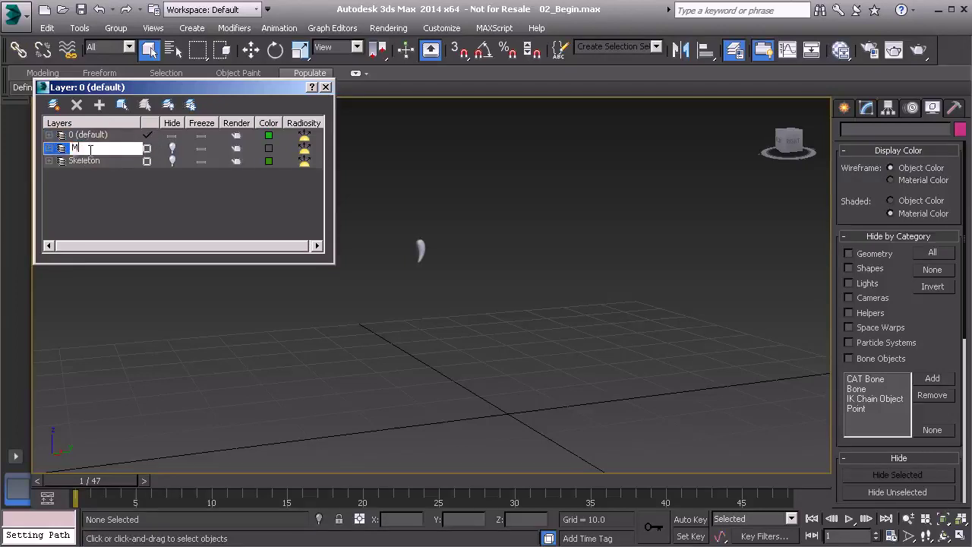
{"action": "type", "text": "odel"}
{"action": "key", "text": "Return"}
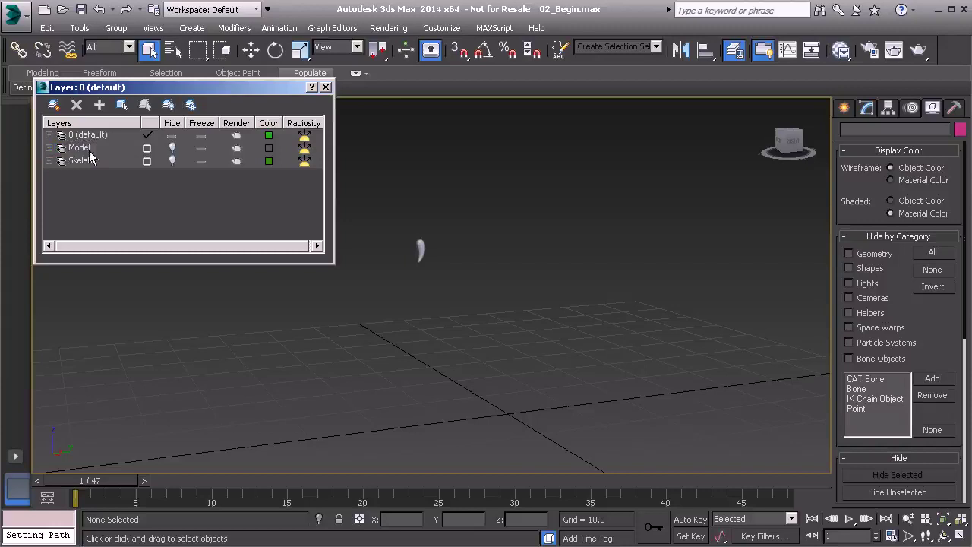
Step: Add the tooth to the Model layer and unhide both Model and Skeleton layers
{"action": "left_click", "coordinate": [419, 242]}
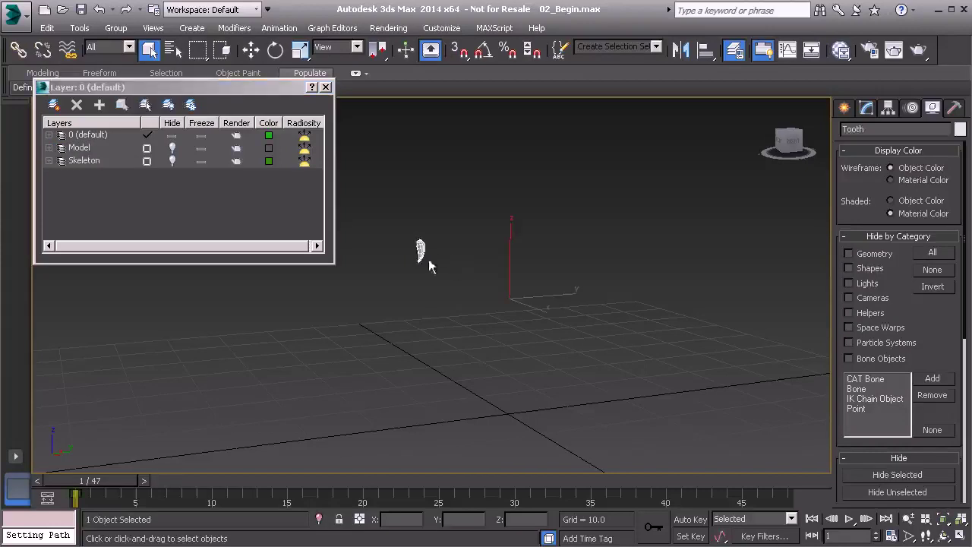
{"action": "left_click", "coordinate": [102, 151]}
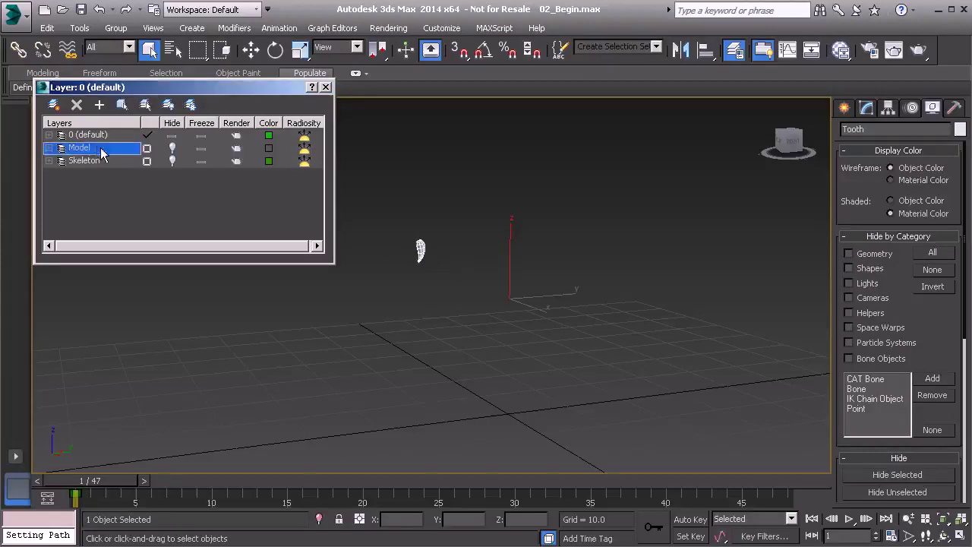
{"action": "left_click", "coordinate": [100, 108]}
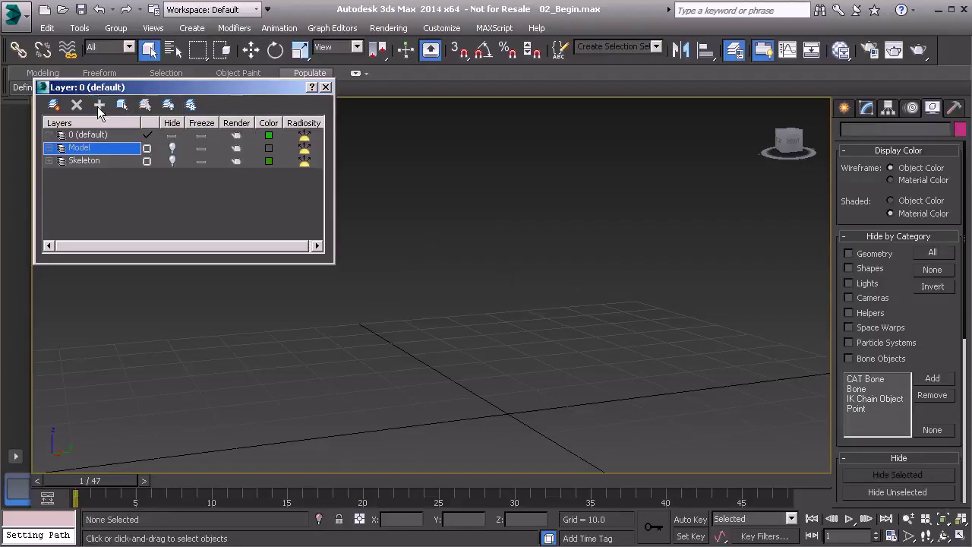
{"action": "left_click", "coordinate": [172, 149]}
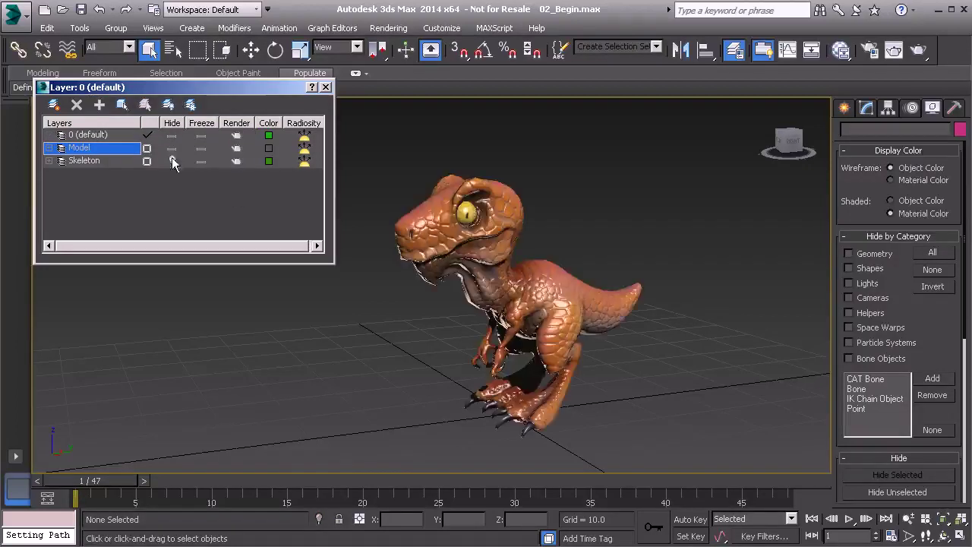
{"action": "left_click", "coordinate": [173, 161]}
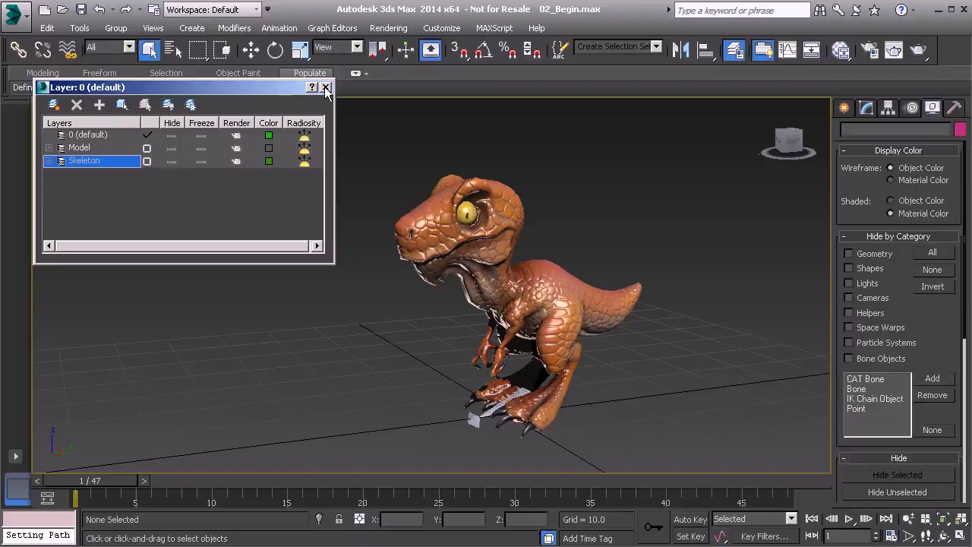
Step: Freeze the Model layer
{"action": "middle_click_drag", "start_coordinate": [414, 199], "coordinate": [492, 221], "text": "alt"}
{"action": "left_click", "coordinate": [202, 149]}
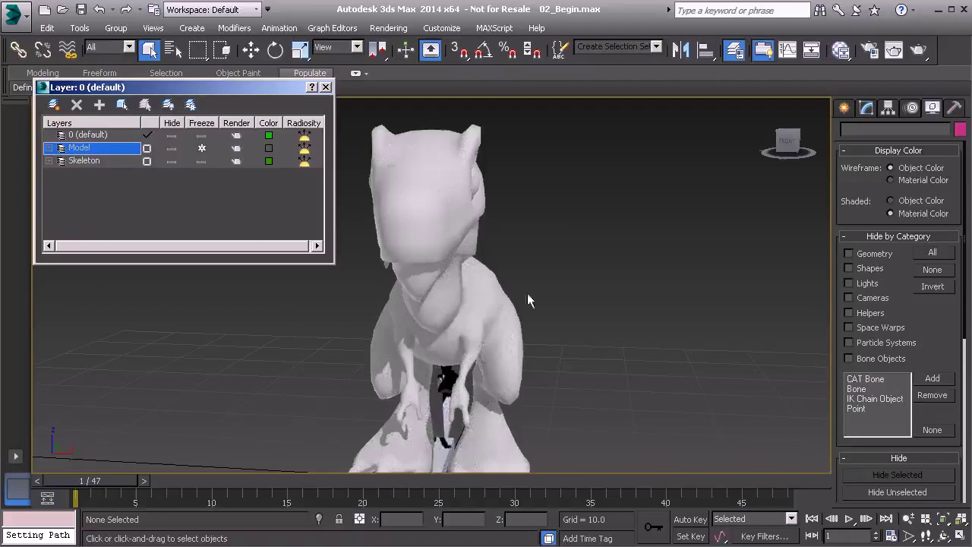
{"action": "middle_click_drag", "start_coordinate": [445, 266], "coordinate": [451, 250], "text": "alt"}
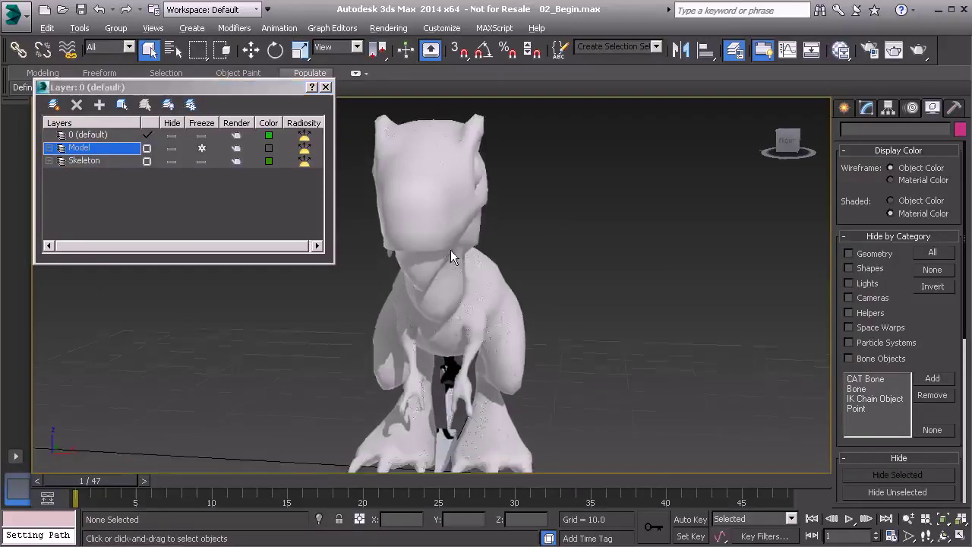
Step: Turn off Show Frozen in Gray for the Model objects and display the dinosaur in wireframe
{"action": "right_click", "coordinate": [104, 156]}
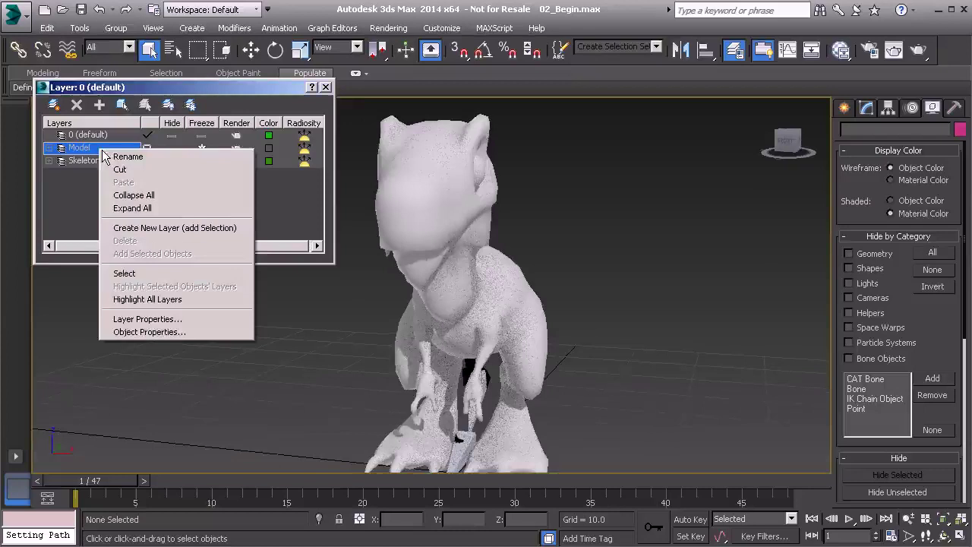
{"action": "left_click", "coordinate": [173, 332]}
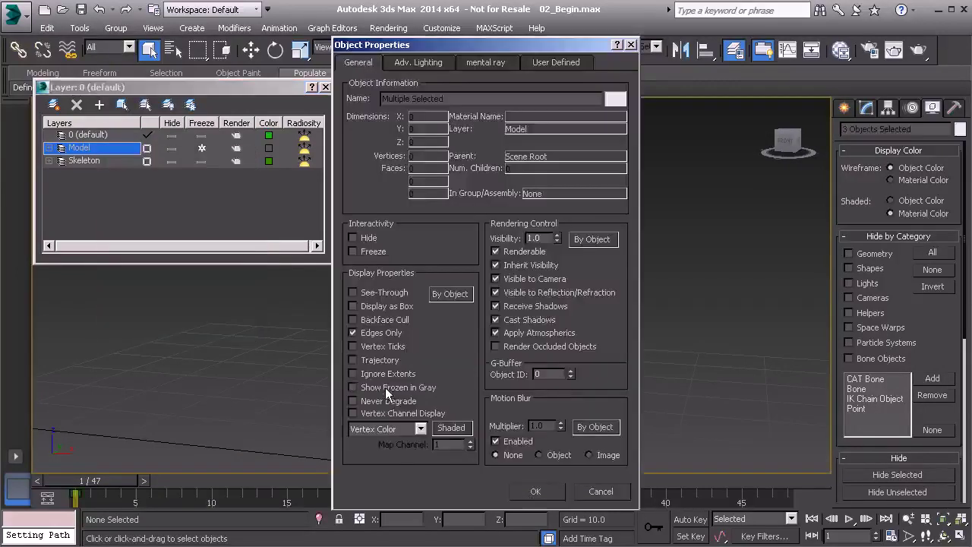
{"action": "left_click", "coordinate": [532, 490]}
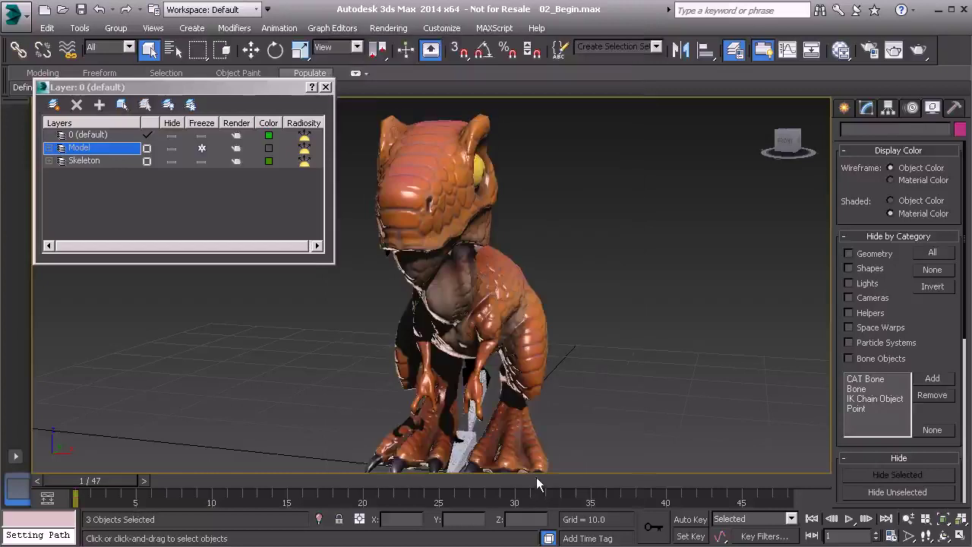
{"action": "left_click", "coordinate": [504, 358]}
{"action": "middle_click_drag", "start_coordinate": [504, 358], "coordinate": [484, 296], "text": "alt"}
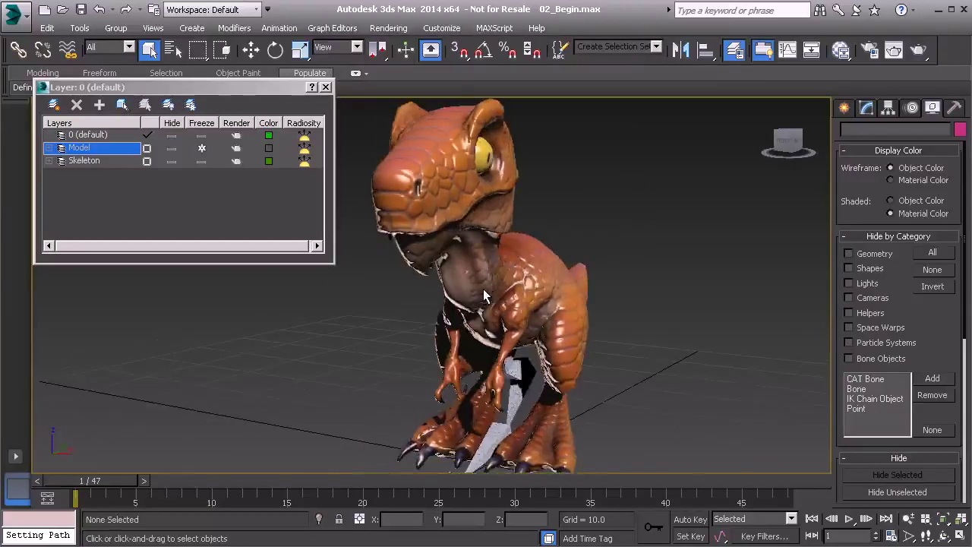
{"action": "key", "text": "F3"}
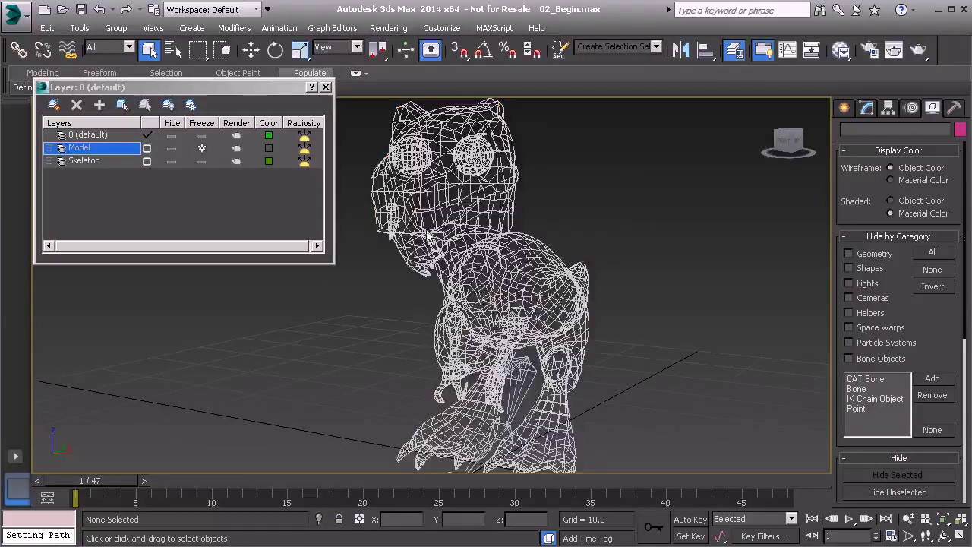
Step: Close the Layer Manager and move thigh bone Bone001 sideways into the leg
{"action": "left_click", "coordinate": [325, 86]}
{"action": "middle_click_drag", "start_coordinate": [504, 293], "coordinate": [512, 271], "text": "alt"}
{"action": "left_click", "coordinate": [505, 306]}
{"action": "key", "text": "w"}
{"action": "left_click_drag", "start_coordinate": [523, 265], "coordinate": [560, 277]}
{"action": "scroll", "coordinate": [567, 313], "scroll_direction": "up", "scroll_amount": 6}
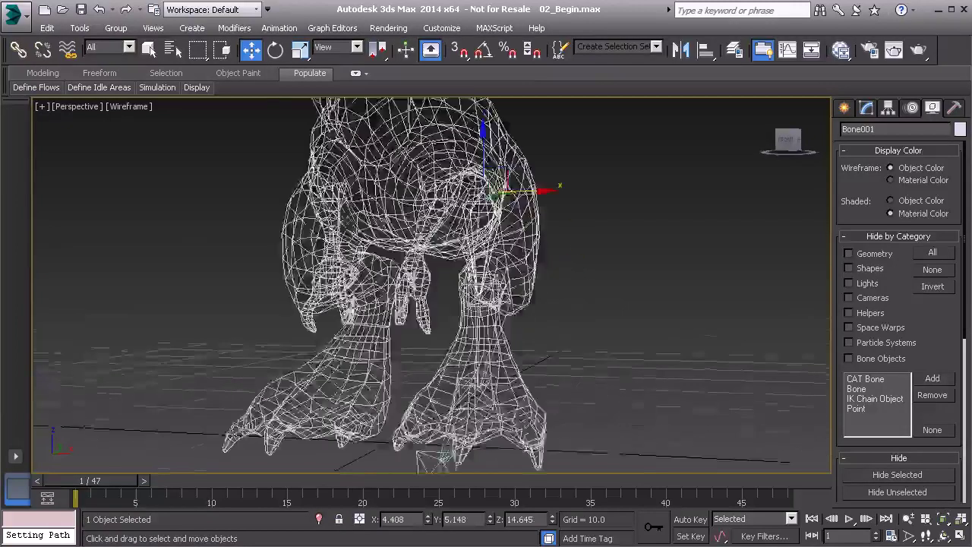
{"action": "scroll", "coordinate": [521, 350], "scroll_direction": "down", "scroll_amount": 2}
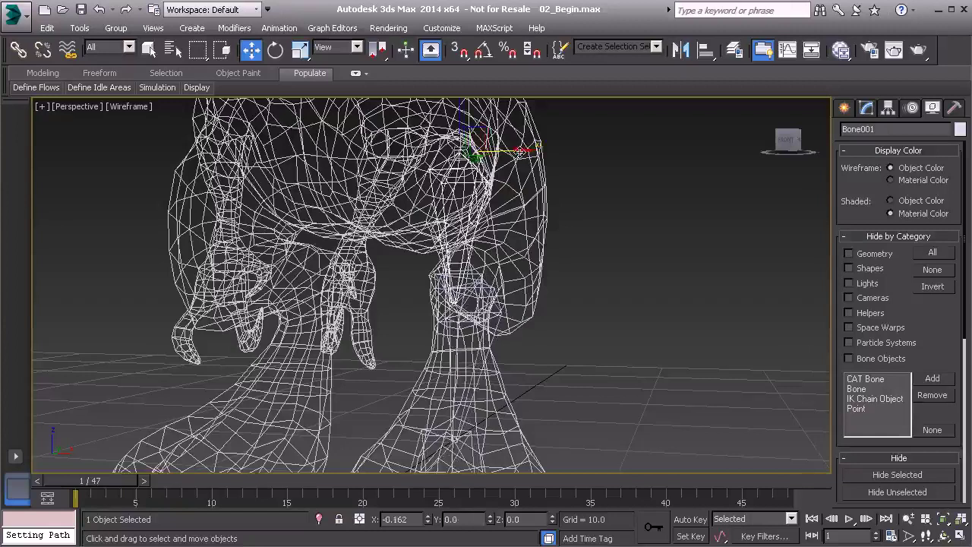
Step: Rotate the top leg bone to follow the leg and nudge it slightly along X
{"action": "key", "text": "e"}
{"action": "scroll", "coordinate": [497, 193], "scroll_direction": "down", "scroll_amount": 5}
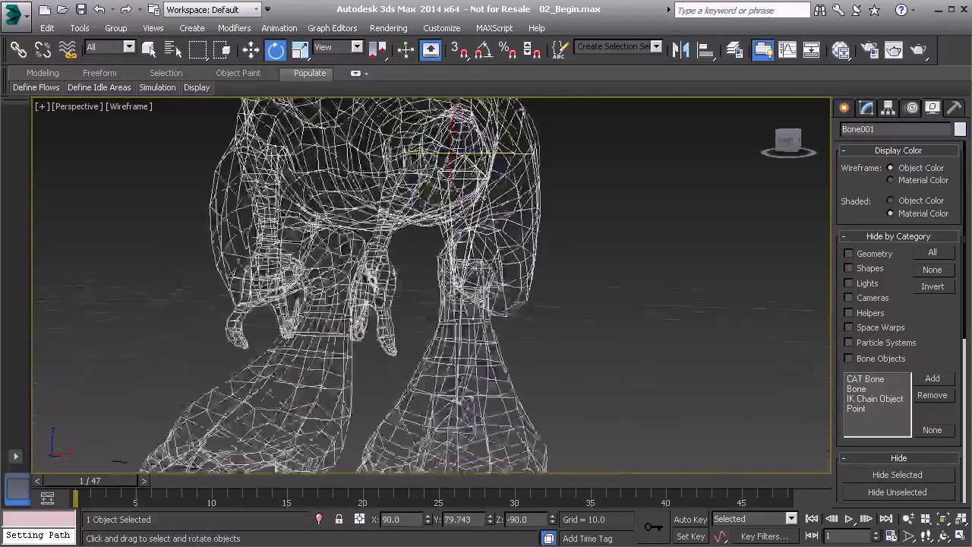
{"action": "scroll", "coordinate": [486, 221], "scroll_direction": "up", "scroll_amount": 5}
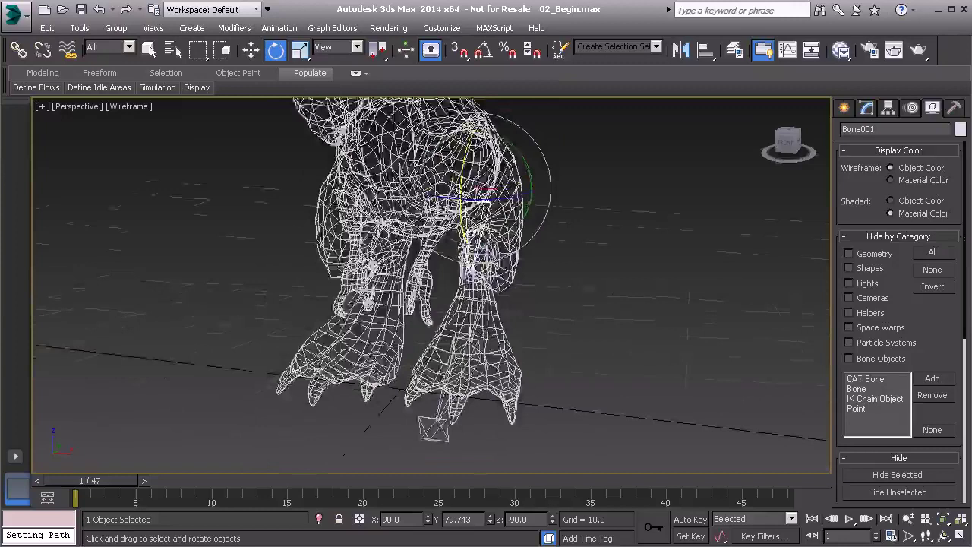
{"action": "left_click_drag", "start_coordinate": [507, 161], "coordinate": [501, 164]}
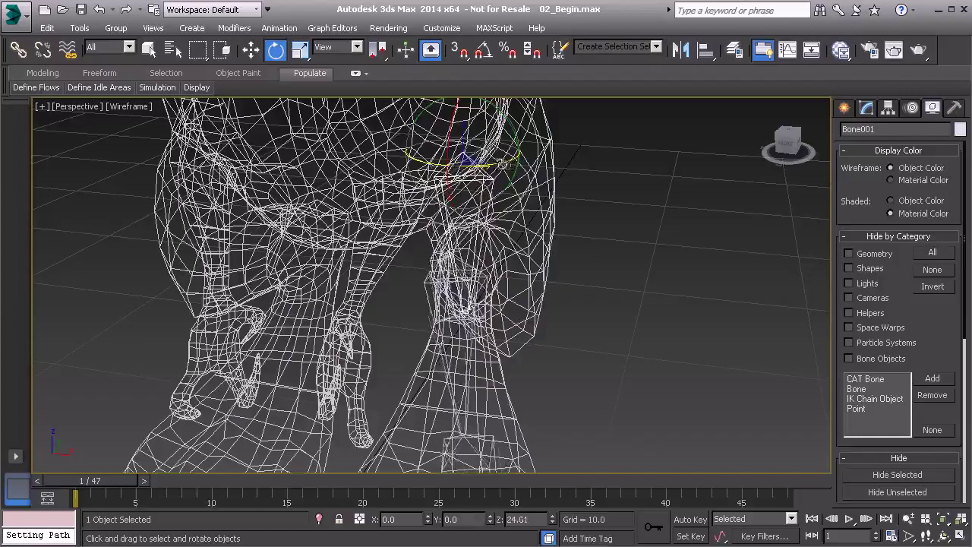
{"action": "middle_click_drag", "start_coordinate": [501, 164], "coordinate": [514, 146], "text": "alt"}
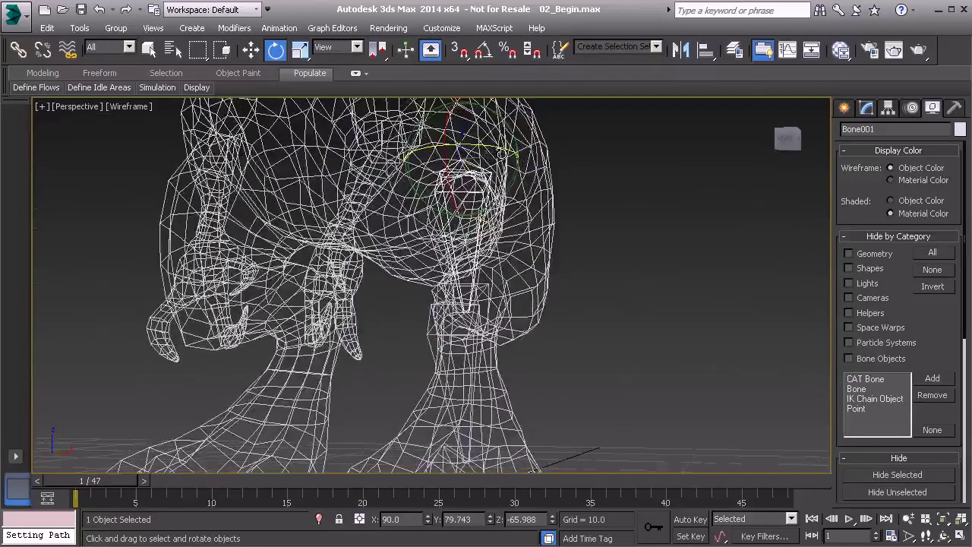
{"action": "key", "text": "w"}
{"action": "middle_click_drag", "start_coordinate": [522, 155], "coordinate": [523, 179], "text": "alt"}
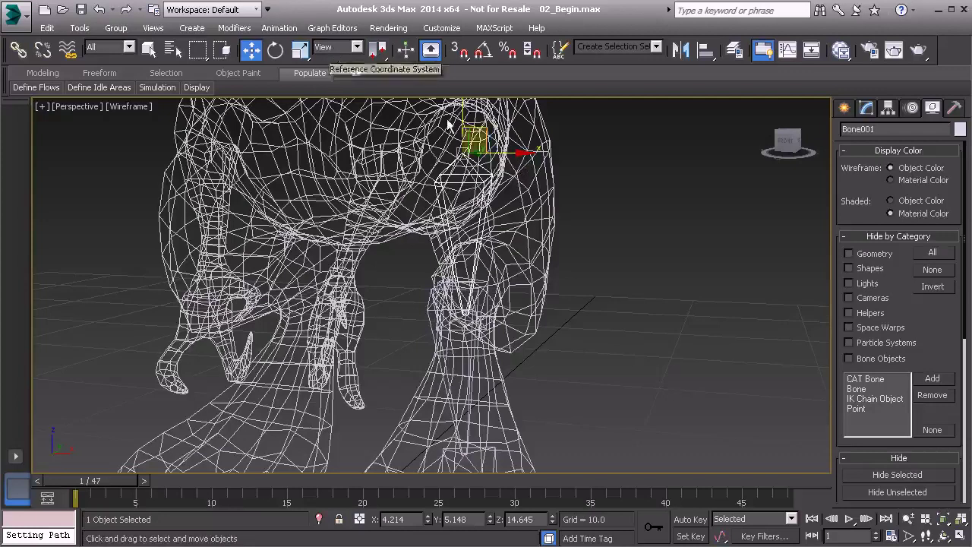
{"action": "left_click_drag", "start_coordinate": [522, 154], "coordinate": [540, 154]}
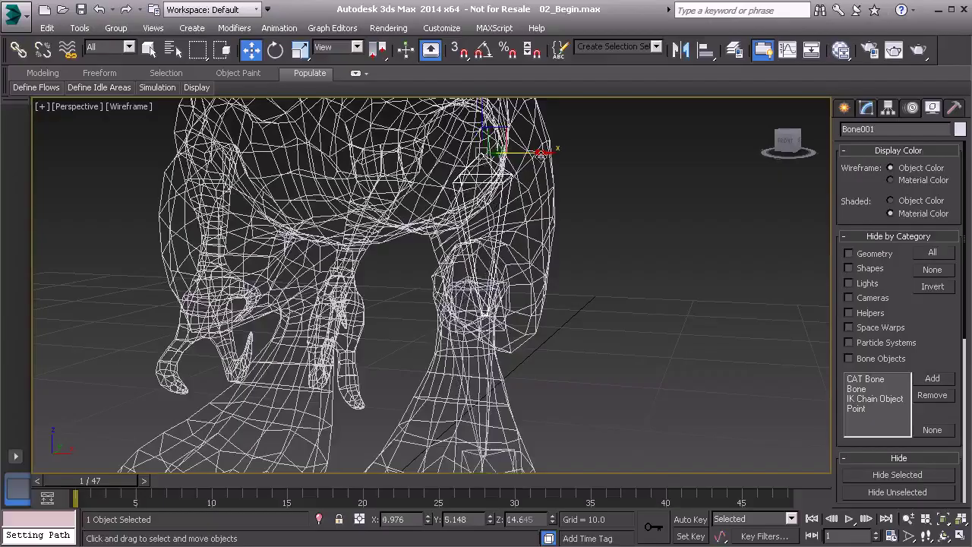
{"action": "middle_click_drag", "start_coordinate": [552, 193], "coordinate": [489, 349], "text": "alt"}
Step: Rotate lower leg bone Bone003 to about Z -81.755 so it follows the wireframe leg
{"action": "left_click", "coordinate": [489, 349]}
{"action": "middle_click_drag", "start_coordinate": [530, 379], "coordinate": [501, 248], "text": "alt"}
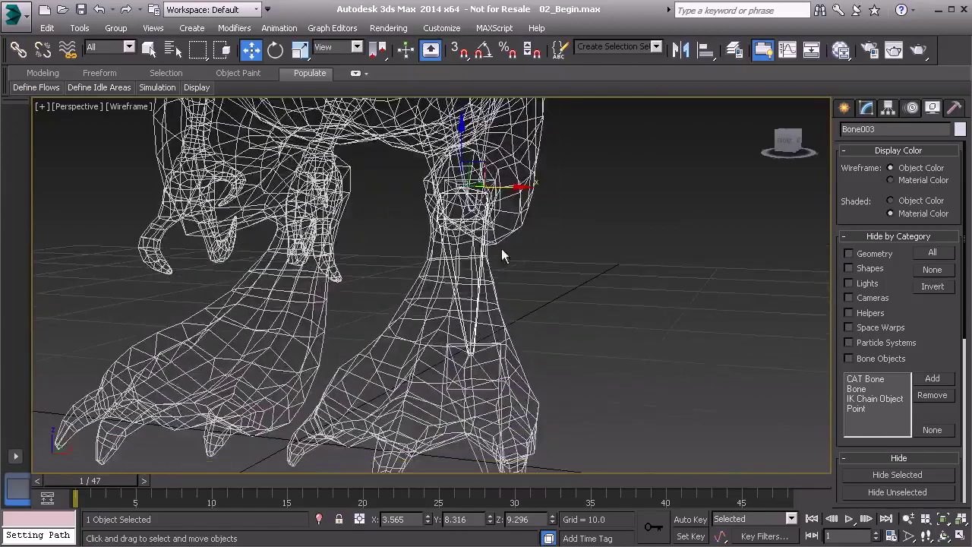
{"action": "middle_click_drag", "start_coordinate": [480, 384], "coordinate": [483, 297], "text": "alt"}
{"action": "key", "text": "e"}
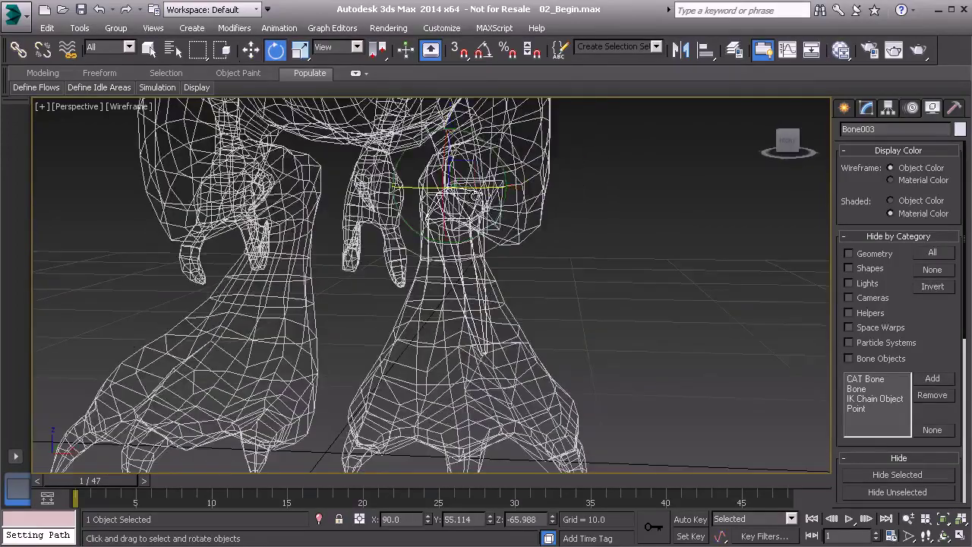
{"action": "middle_click_drag", "start_coordinate": [475, 196], "coordinate": [475, 188], "text": "alt"}
{"action": "left_click_drag", "start_coordinate": [475, 189], "coordinate": [451, 195]}
{"action": "middle_click_drag", "start_coordinate": [451, 195], "coordinate": [531, 283], "text": "alt"}
Step: Select Bone001 with its whole hierarchy and freeze the transforms of all five bones
{"action": "left_click", "coordinate": [494, 163]}
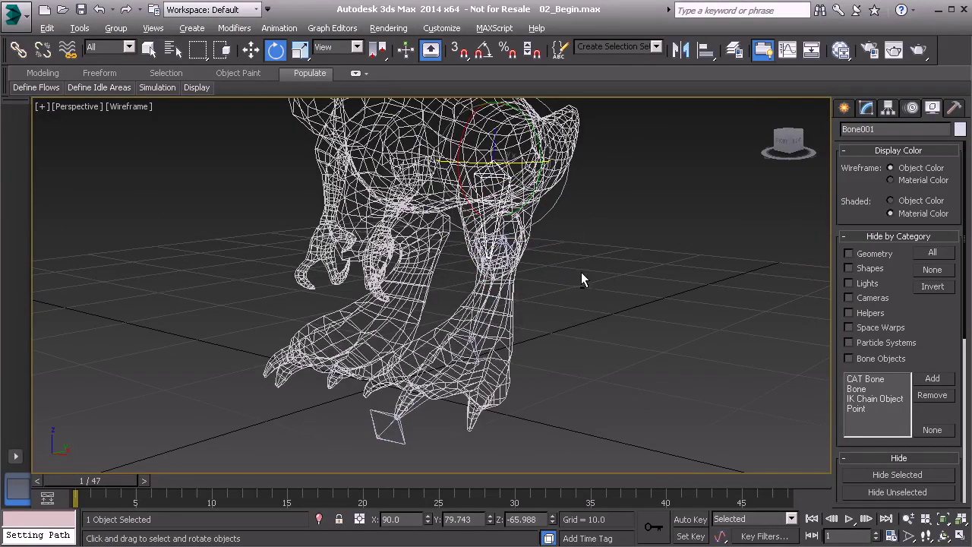
{"action": "key", "text": "alt"}
{"action": "key", "text": "ctrl+Page_Down"}
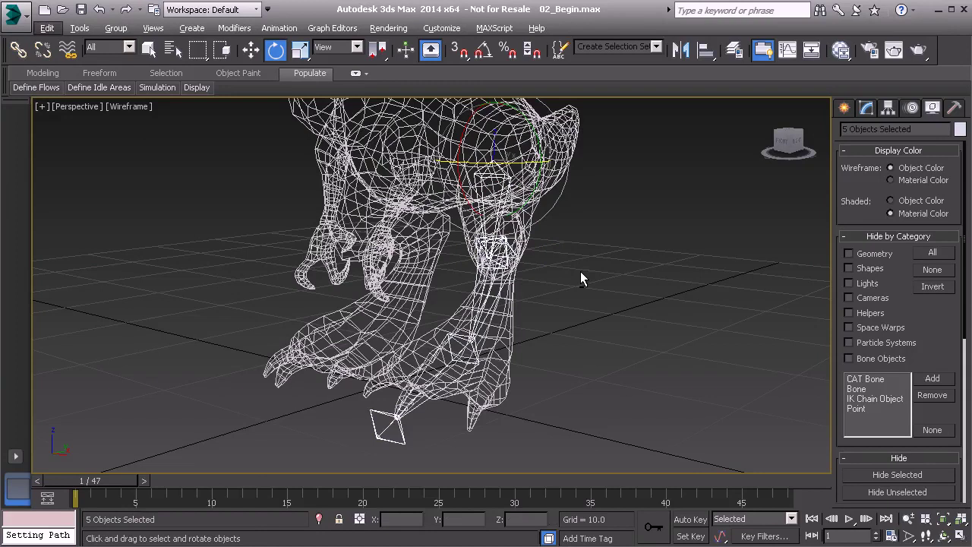
{"action": "right_click", "coordinate": [587, 264]}
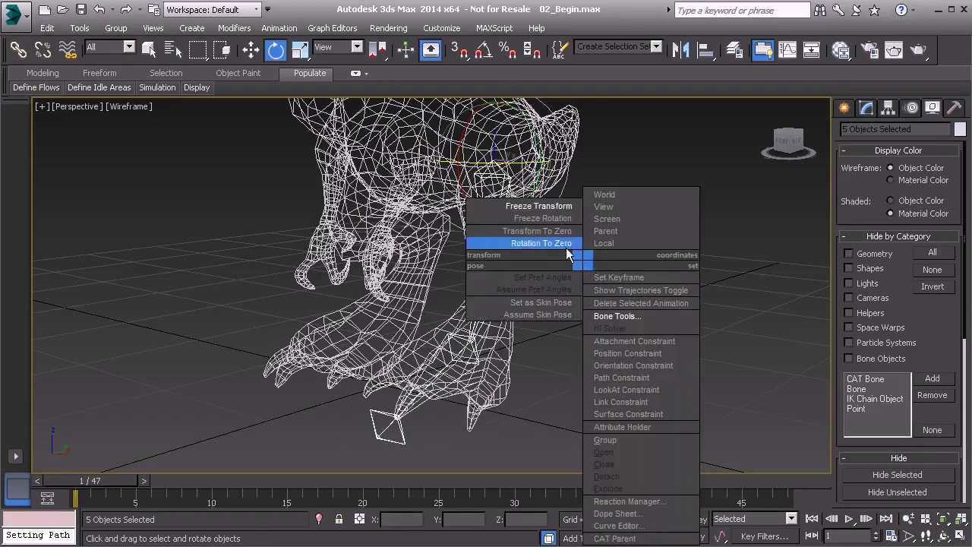
{"action": "left_click", "coordinate": [541, 209]}
{"action": "left_click", "coordinate": [438, 414]}
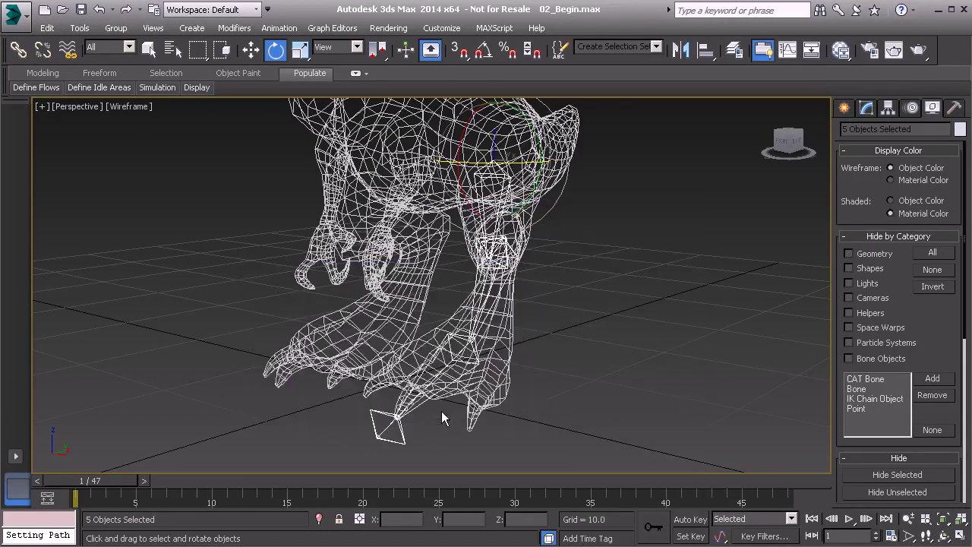
{"action": "mouse_move", "coordinate": [579, 341]}
{"action": "middle_mouse_down", "text": "alt"}
{"action": "mouse_move", "coordinate": [505, 345]}
{"action": "mouse_move", "coordinate": [425, 332]}
{"action": "mouse_move", "coordinate": [575, 349]}
{"action": "middle_mouse_up", "text": "alt"}
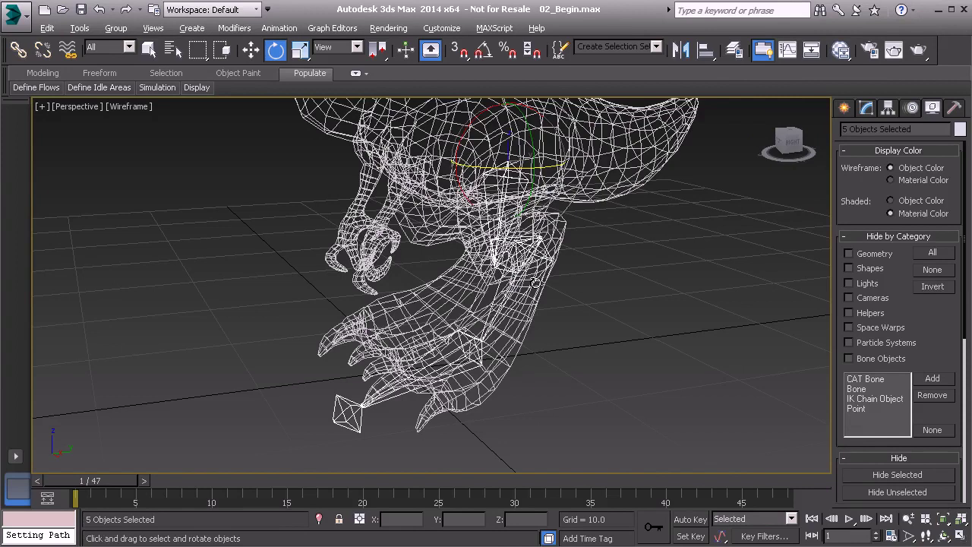
Step: Rename the top bone Bone001 to Bn_L_Thigh01
{"action": "middle_click_drag", "start_coordinate": [539, 285], "coordinate": [578, 215], "text": "alt"}
{"action": "left_click", "coordinate": [578, 216]}
{"action": "left_click", "coordinate": [500, 166]}
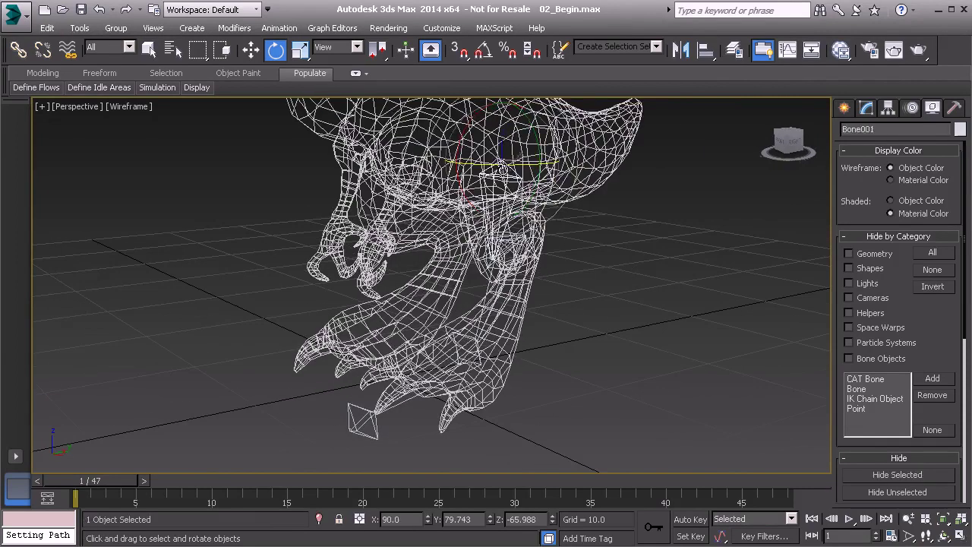
{"action": "middle_click_drag", "start_coordinate": [502, 166], "coordinate": [524, 216], "text": "alt"}
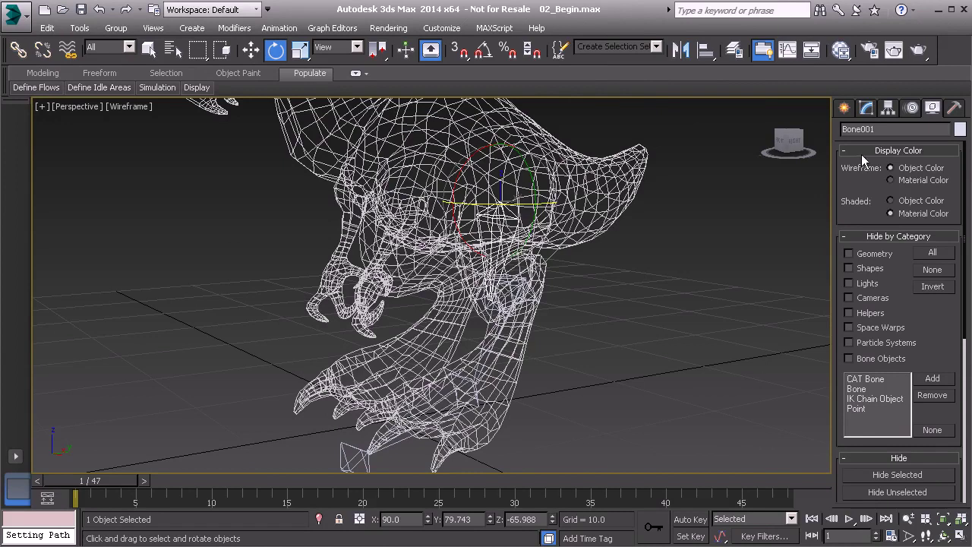
{"action": "double_click", "coordinate": [878, 130]}
{"action": "type", "text": "B"}
{"action": "double_click", "coordinate": [886, 132]}
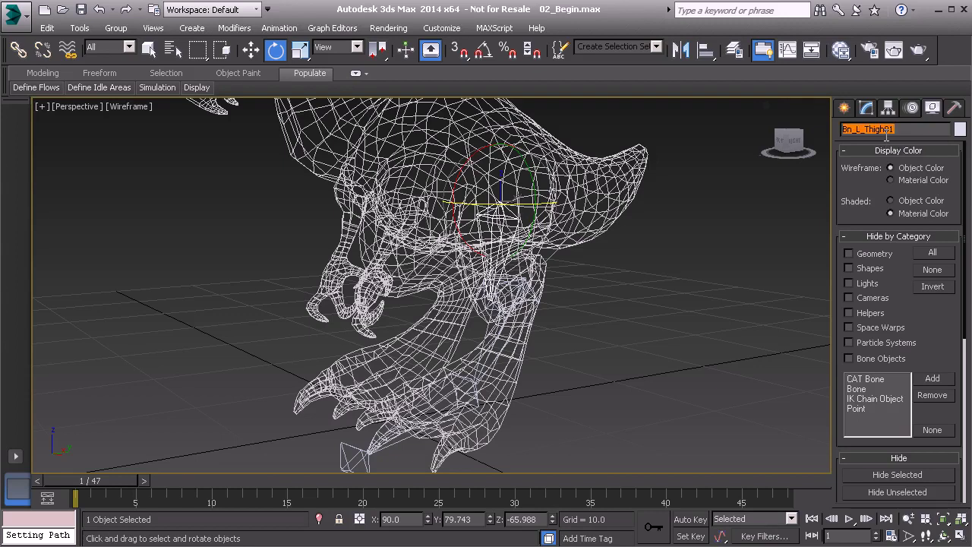
Step: Rename Bone002 to Bn_L_Shin01
{"action": "middle_click_drag", "start_coordinate": [573, 324], "coordinate": [510, 307], "text": "alt"}
{"action": "left_click", "coordinate": [514, 303]}
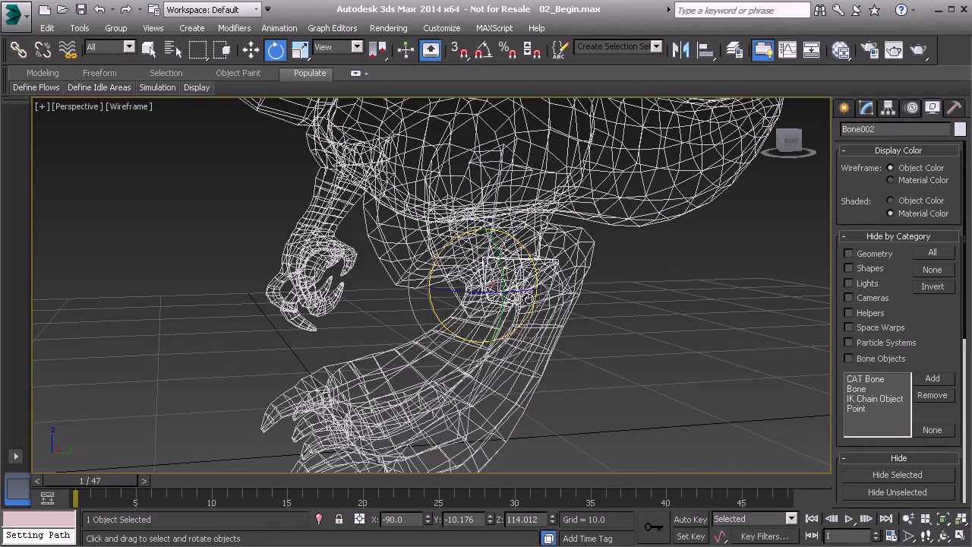
{"action": "double_click", "coordinate": [891, 129]}
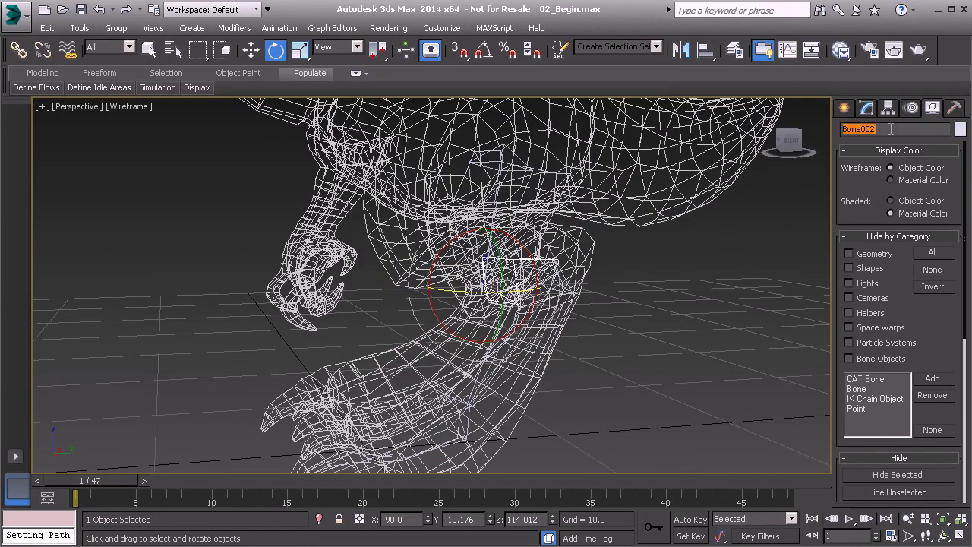
{"action": "type", "text": "Bn_L_Thigh01"}
{"action": "left_click_drag", "start_coordinate": [866, 129], "coordinate": [896, 130]}
{"action": "double_click", "coordinate": [875, 129]}
{"action": "key", "text": "ctrl+c"}
Step: Rename Bone003 to Bn_L_Ankle01
{"action": "middle_click_drag", "start_coordinate": [527, 371], "coordinate": [519, 354], "text": "alt"}
{"action": "left_click", "coordinate": [517, 351]}
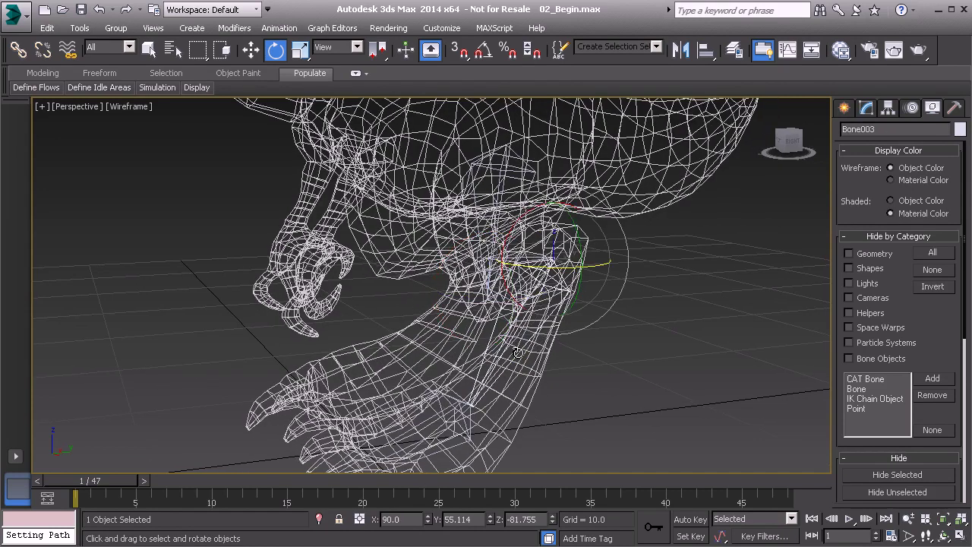
{"action": "double_click", "coordinate": [864, 130]}
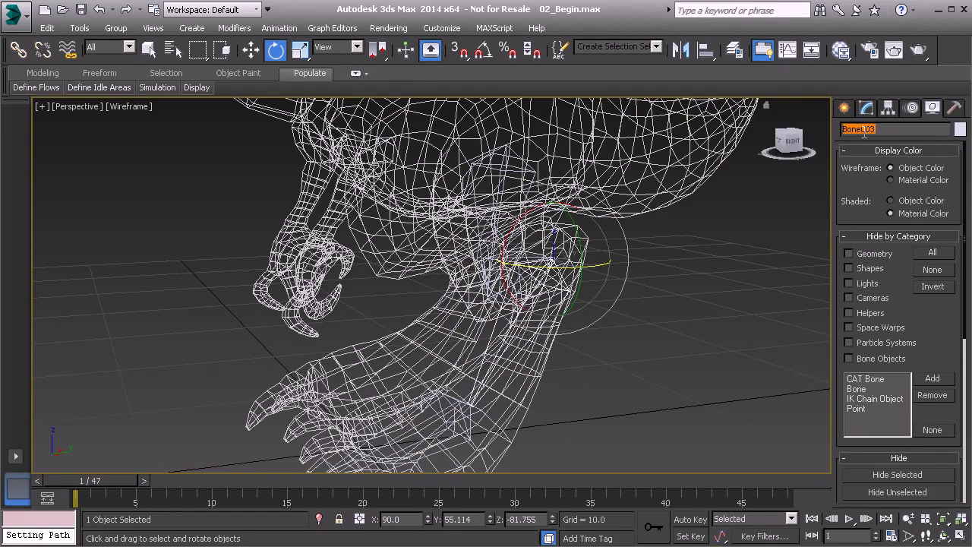
{"action": "key", "text": "ctrl+v"}
{"action": "left_click_drag", "start_coordinate": [866, 129], "coordinate": [924, 135]}
{"action": "type", "text": "Ank"}
Step: Rename foot bone Bone004 to Bn_L_Foot01
{"action": "middle_click_drag", "start_coordinate": [489, 337], "coordinate": [516, 366], "text": "alt"}
{"action": "left_click", "coordinate": [462, 362]}
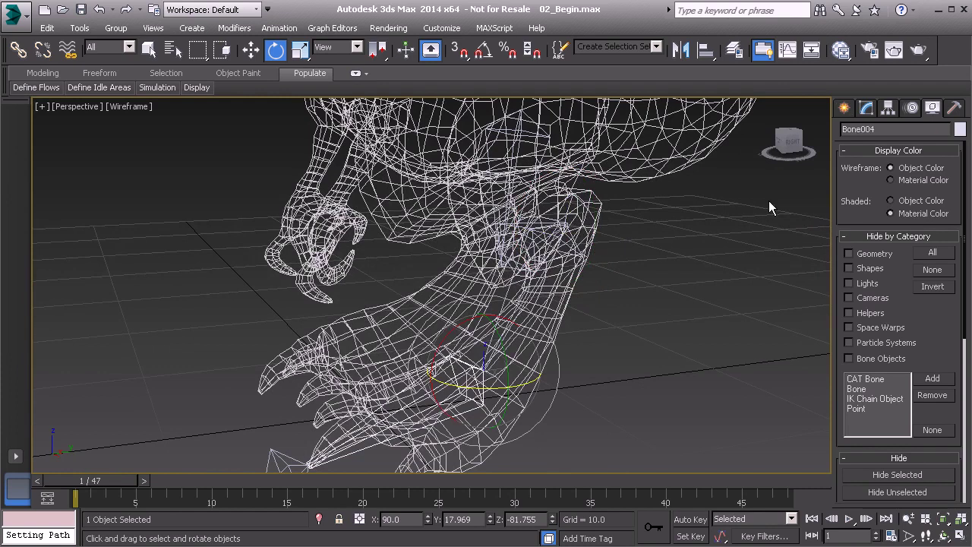
{"action": "double_click", "coordinate": [864, 128]}
{"action": "key", "text": "ctrl+v"}
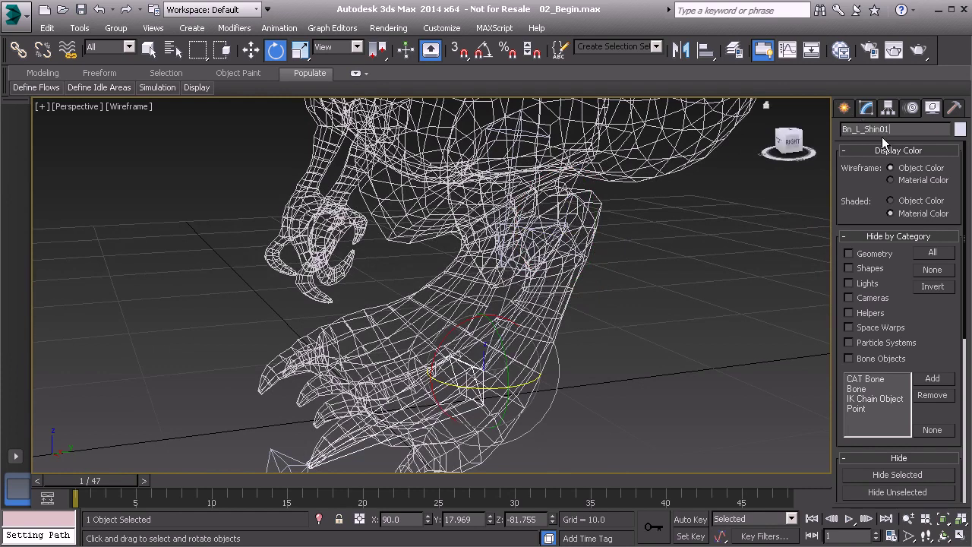
{"action": "left_click_drag", "start_coordinate": [864, 129], "coordinate": [898, 129]}
{"action": "type", "text": "Foot"}
{"action": "key", "text": "Return"}
{"action": "key", "text": "ctrl+c"}
Step: Rename the toe-end bone Bone005 to Be_L_Toe01
{"action": "middle_click_drag", "start_coordinate": [767, 251], "coordinate": [766, 218]}
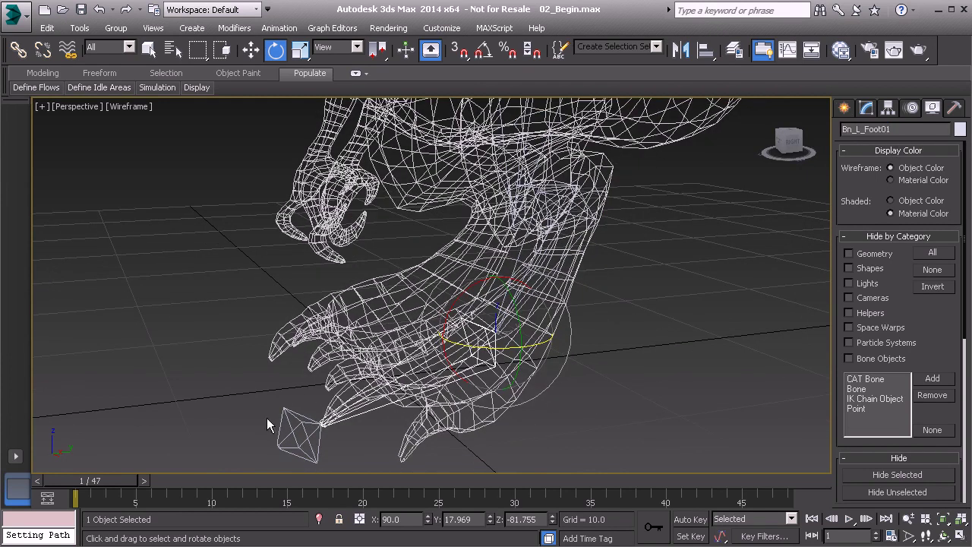
{"action": "left_click", "coordinate": [292, 421]}
{"action": "double_click", "coordinate": [873, 130]}
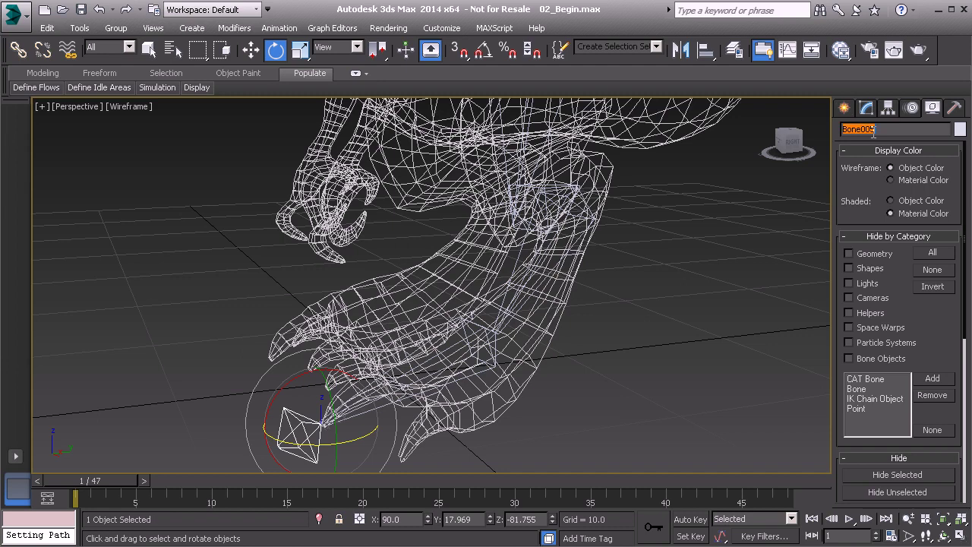
{"action": "key", "text": "ctrl+v"}
{"action": "type", "text": "e"}
{"action": "left_click_drag", "start_coordinate": [864, 130], "coordinate": [911, 130]}
{"action": "type", "text": "T"}
{"action": "left_click", "coordinate": [635, 260]}
{"action": "middle_click_drag", "start_coordinate": [635, 260], "coordinate": [556, 234], "text": "alt"}
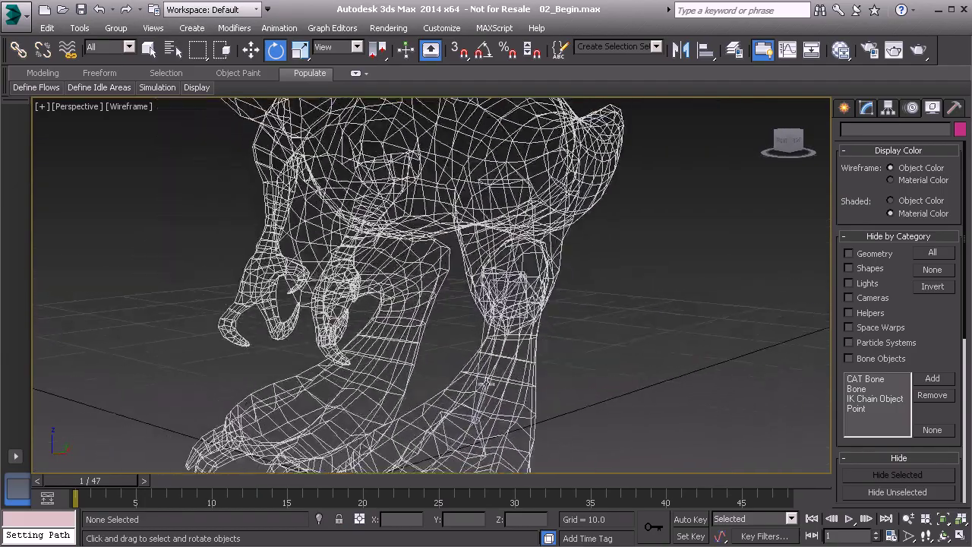
{"action": "middle_click_drag", "start_coordinate": [468, 427], "coordinate": [505, 326]}
{"action": "middle_click_drag", "start_coordinate": [613, 354], "coordinate": [509, 199], "text": "alt"}
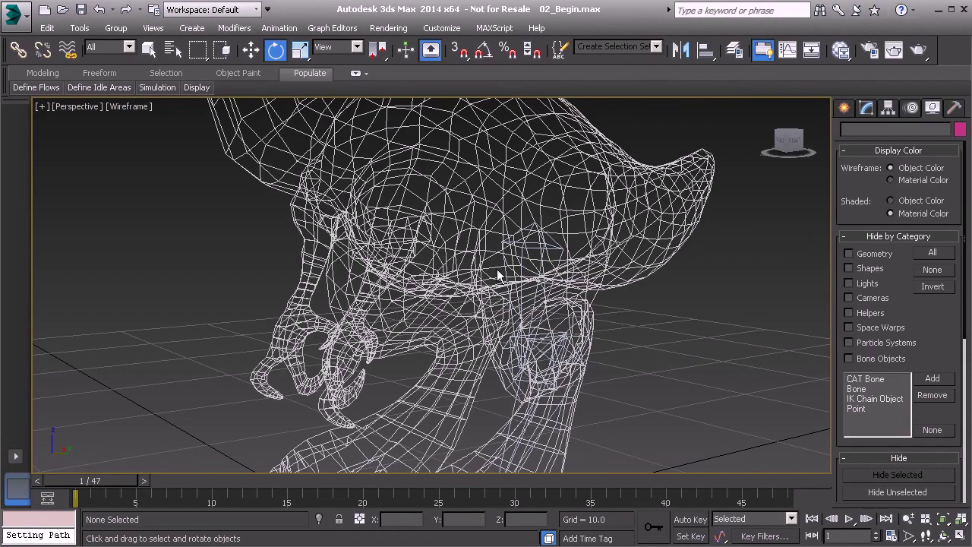
{"action": "scroll", "coordinate": [519, 272], "scroll_direction": "down", "scroll_amount": 4}
{"action": "middle_click_drag", "start_coordinate": [536, 258], "coordinate": [501, 308], "text": "alt"}
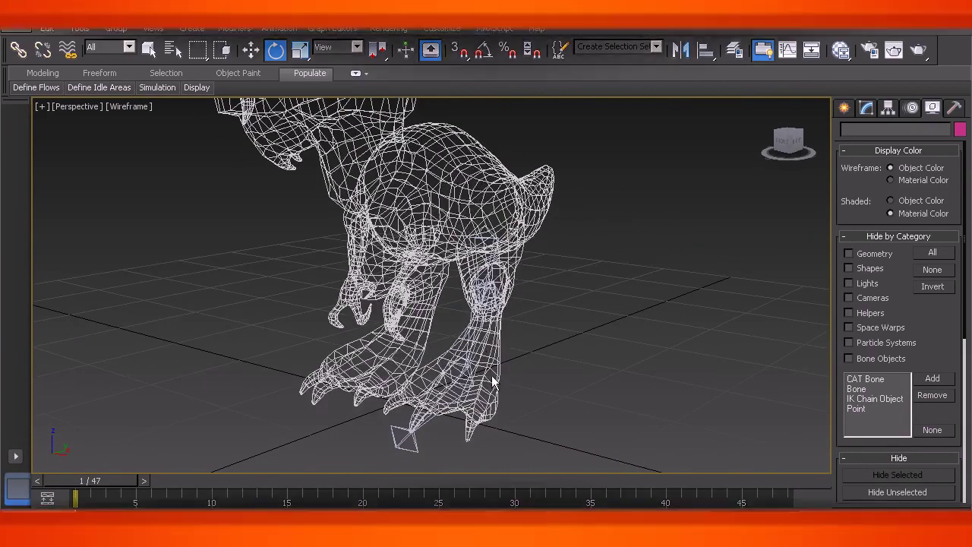